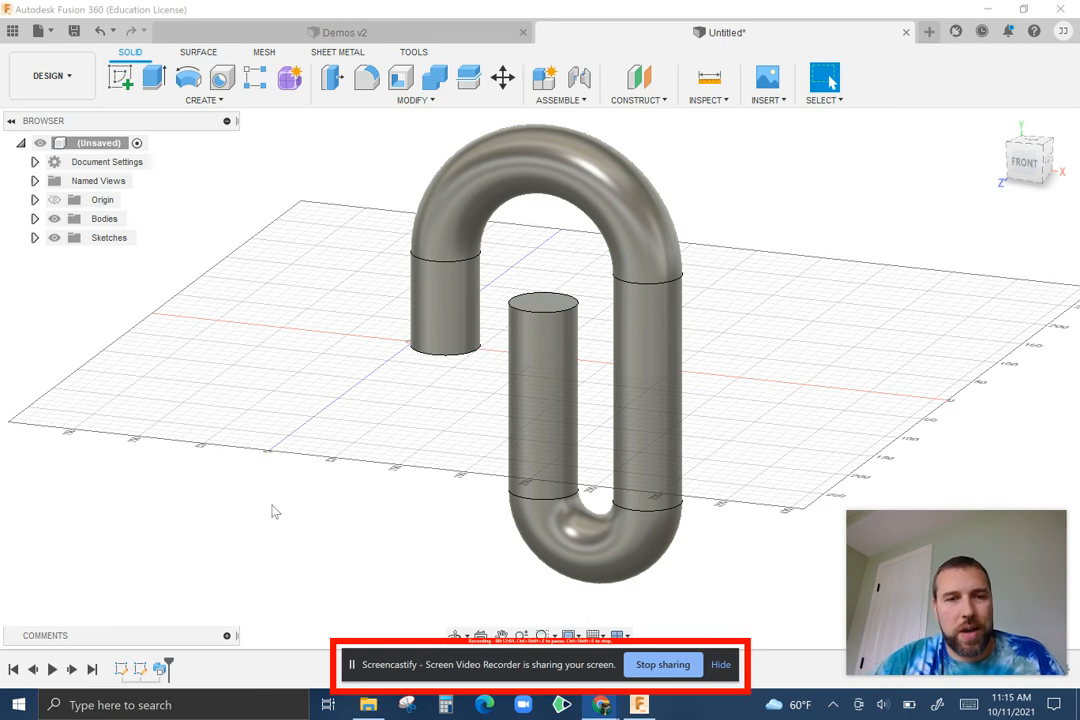
- Undo the bent pipe and its sketches back to an empty design and restore the home view
key("ctrl+z")
key("ctrl+z")
key("ctrl+z")
key("ctrl+z")
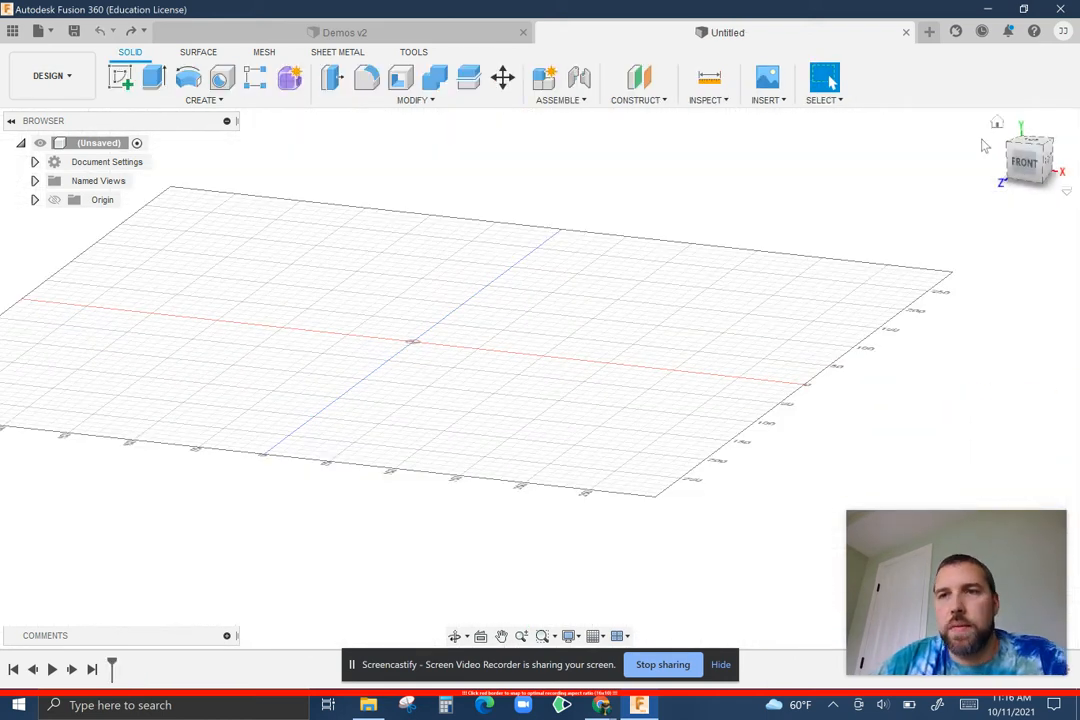
left_click(997, 125)
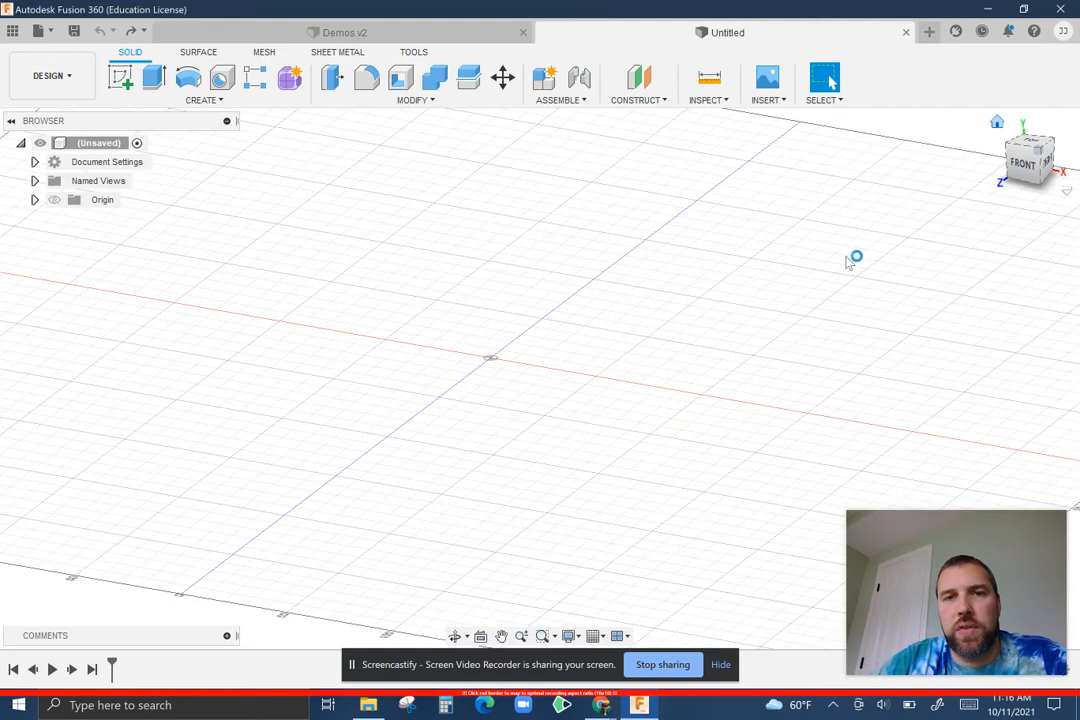
- Start a sketch on the horizontal ground plane and draw a 2-point circle about 10 mm in diameter from the origin along the X axis
left_click(121, 79)
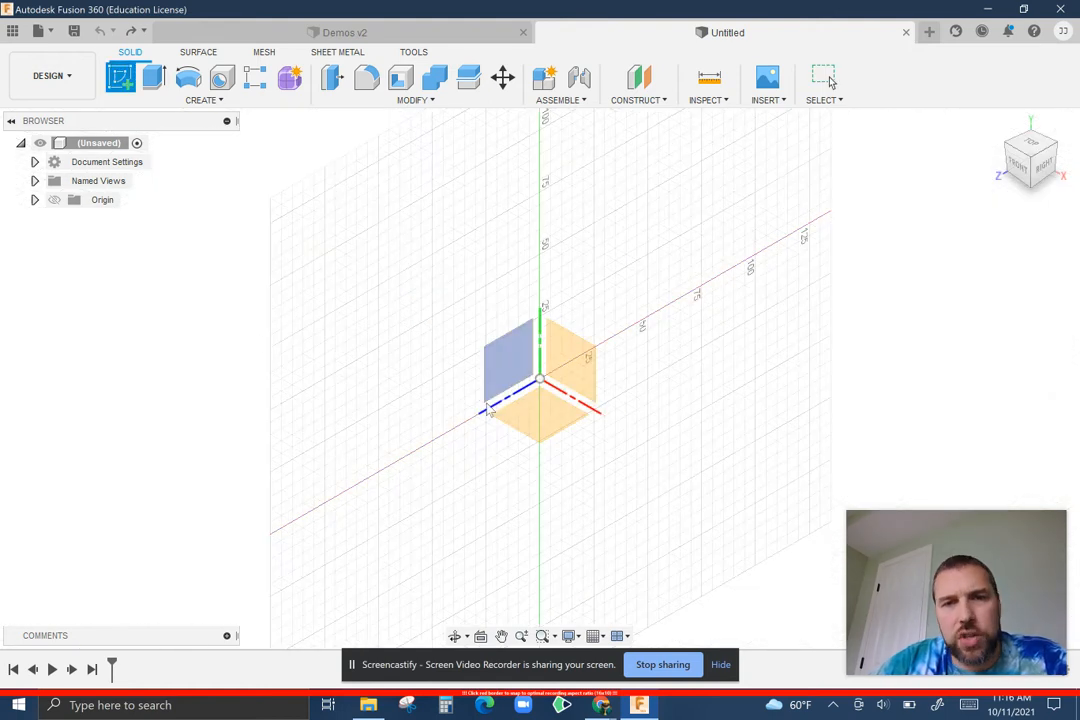
left_click(540, 420)
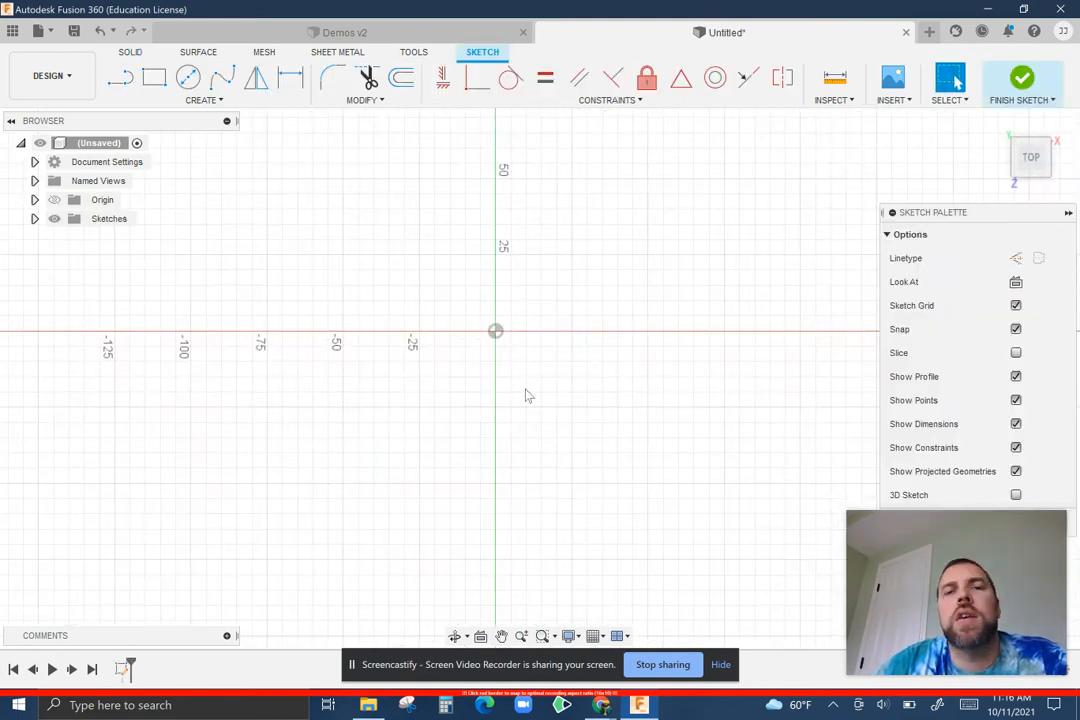
left_click(200, 100)
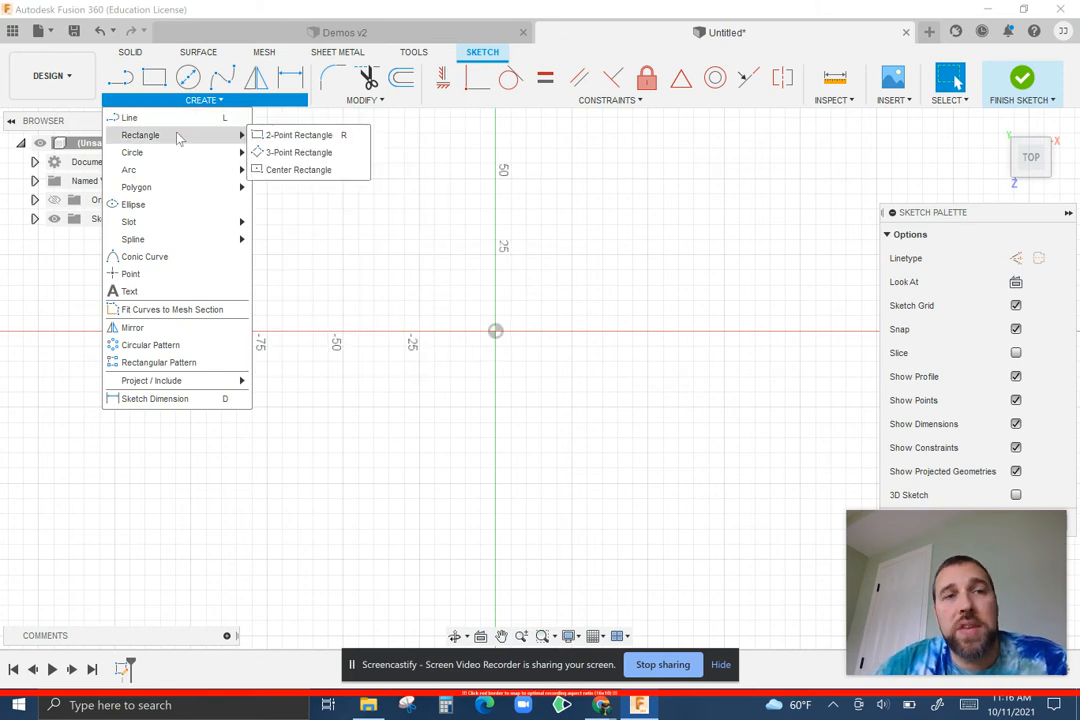
mouse_move(197, 158)
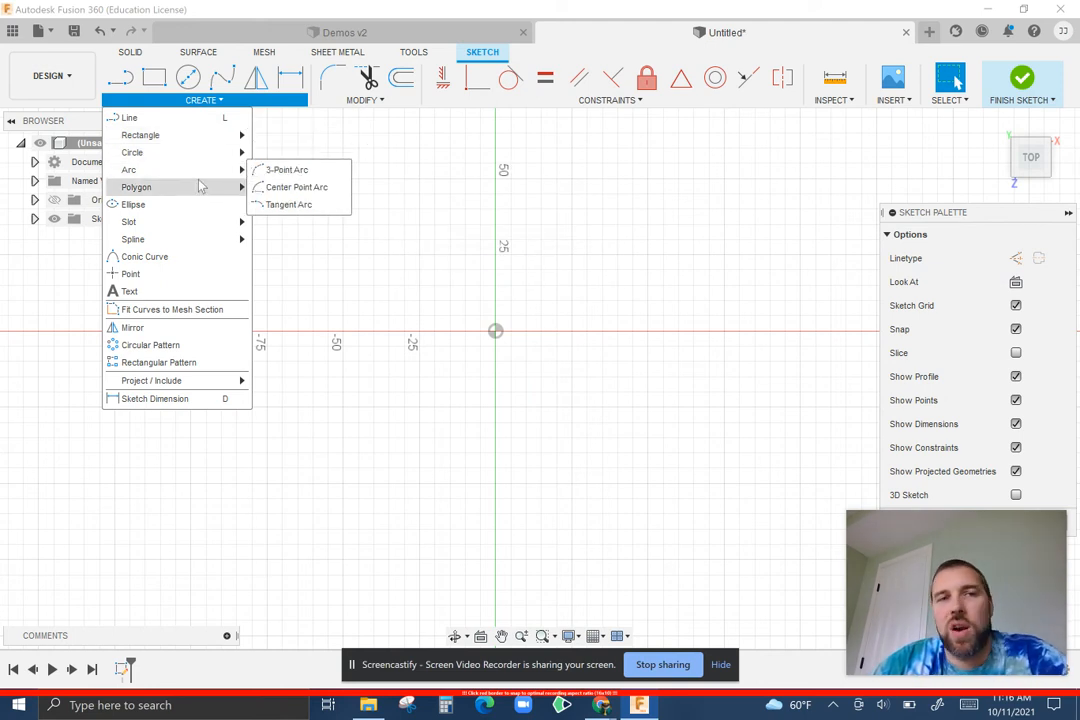
mouse_move(199, 244)
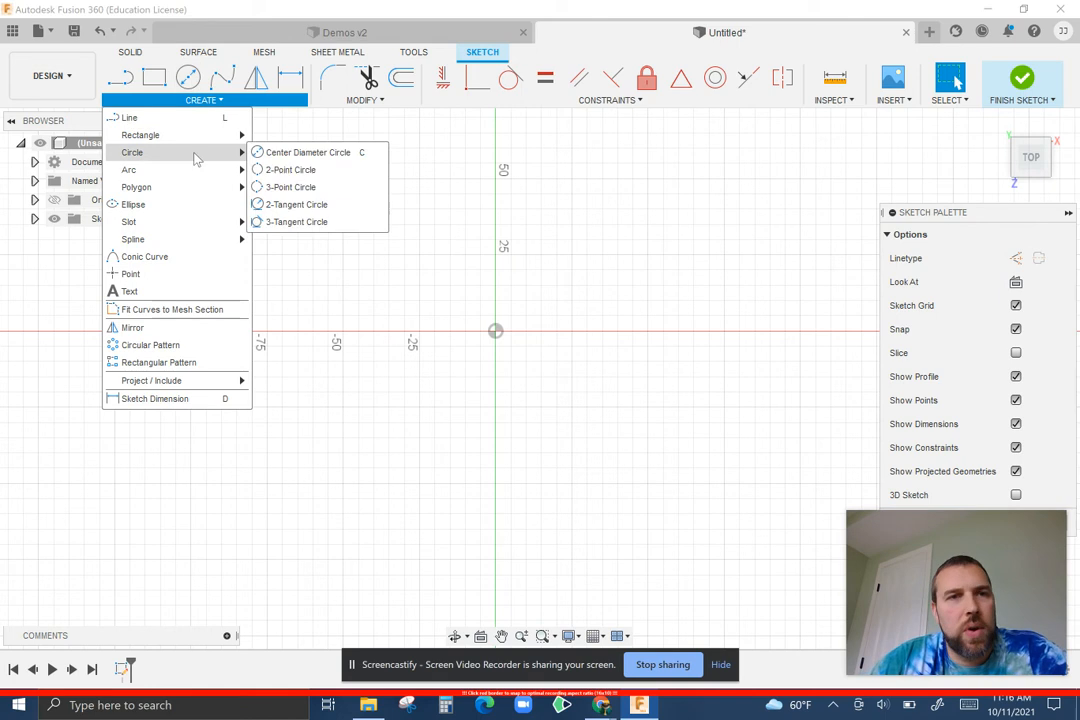
left_click(290, 170)
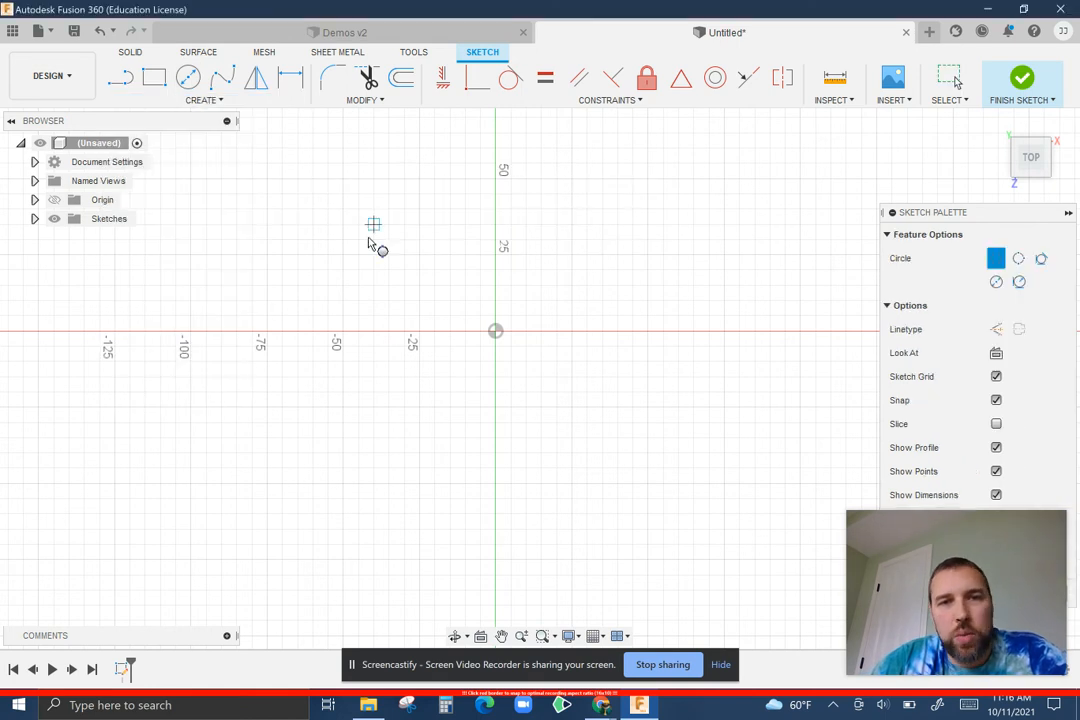
left_click(496, 332)
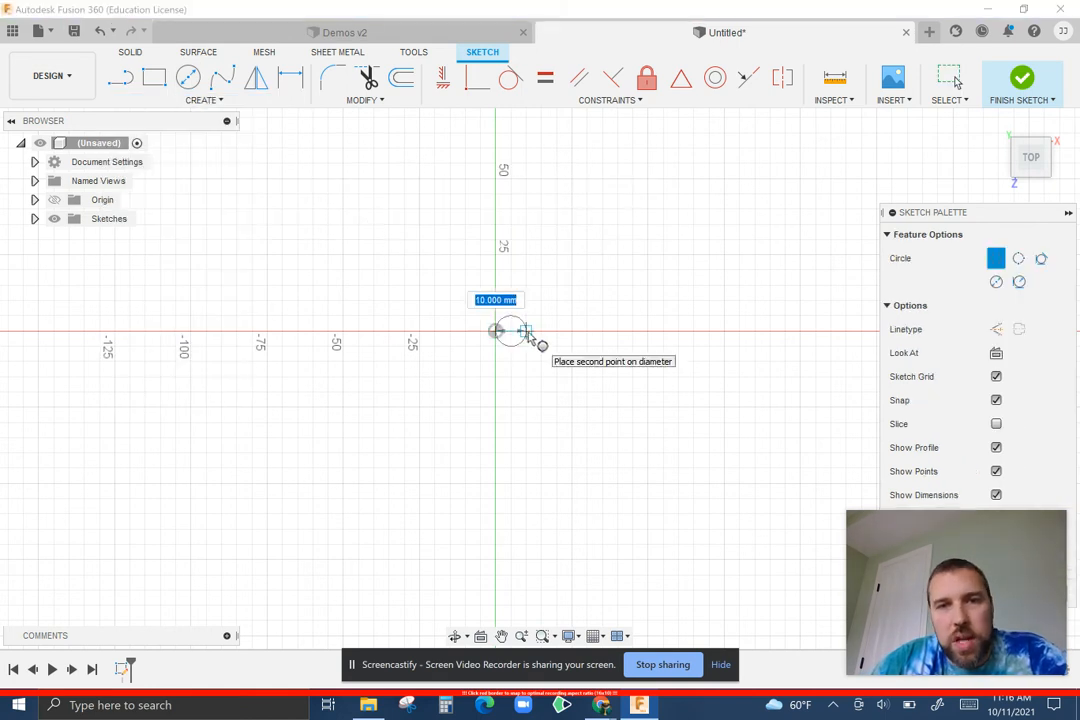
left_click(526, 332)
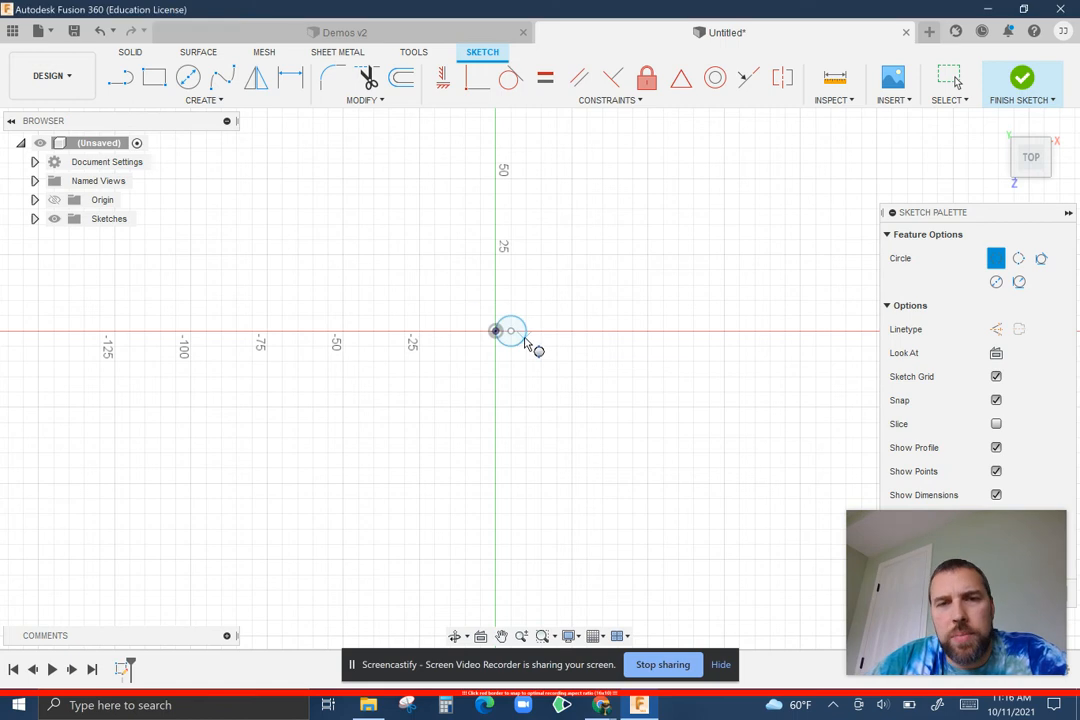
- Draw a center diameter circle centred on the first circle's far X-axis edge and passing through its centre, and finish the sketch
scroll(525, 343, "up", 5)
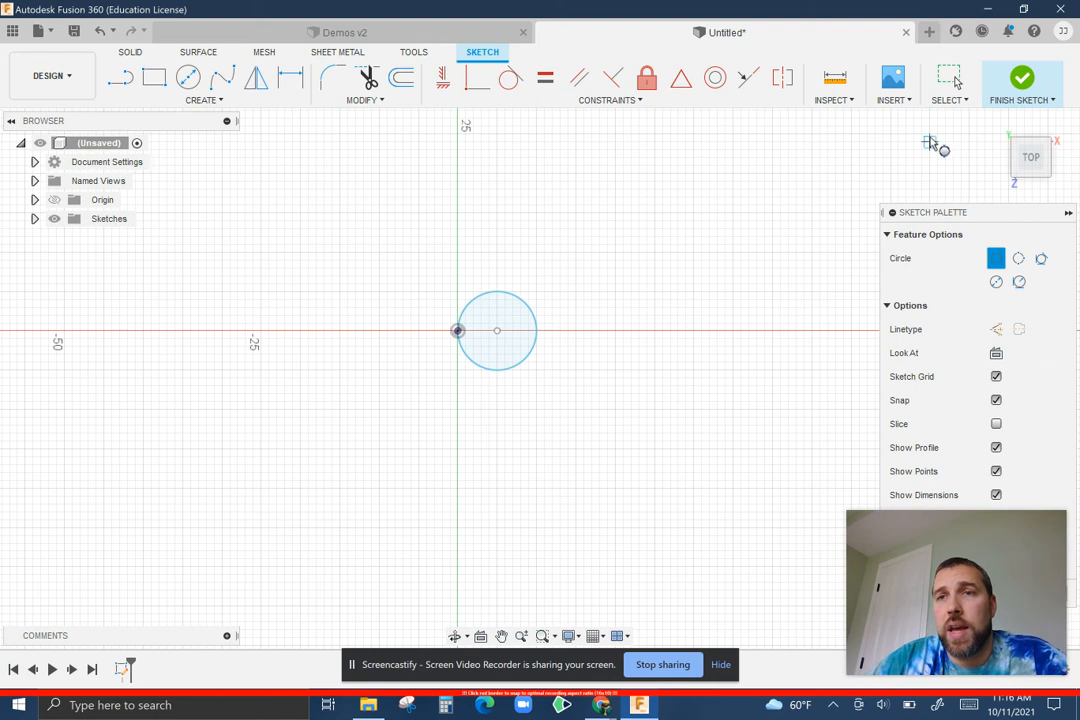
left_click(187, 80)
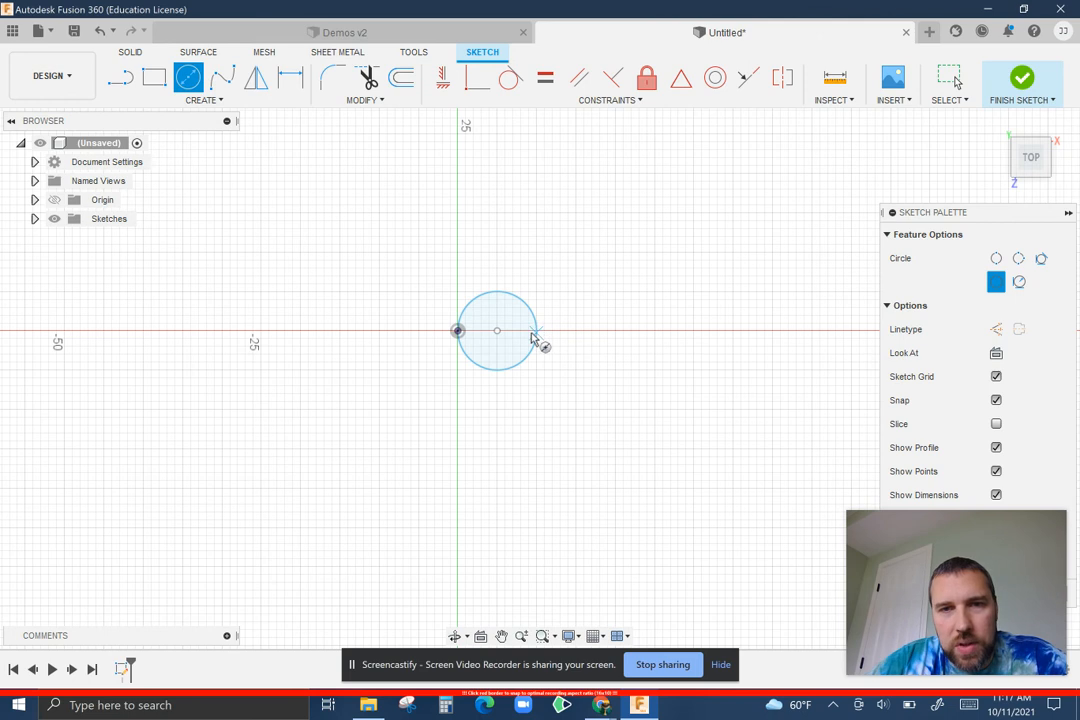
scroll(531, 340, "up", 3)
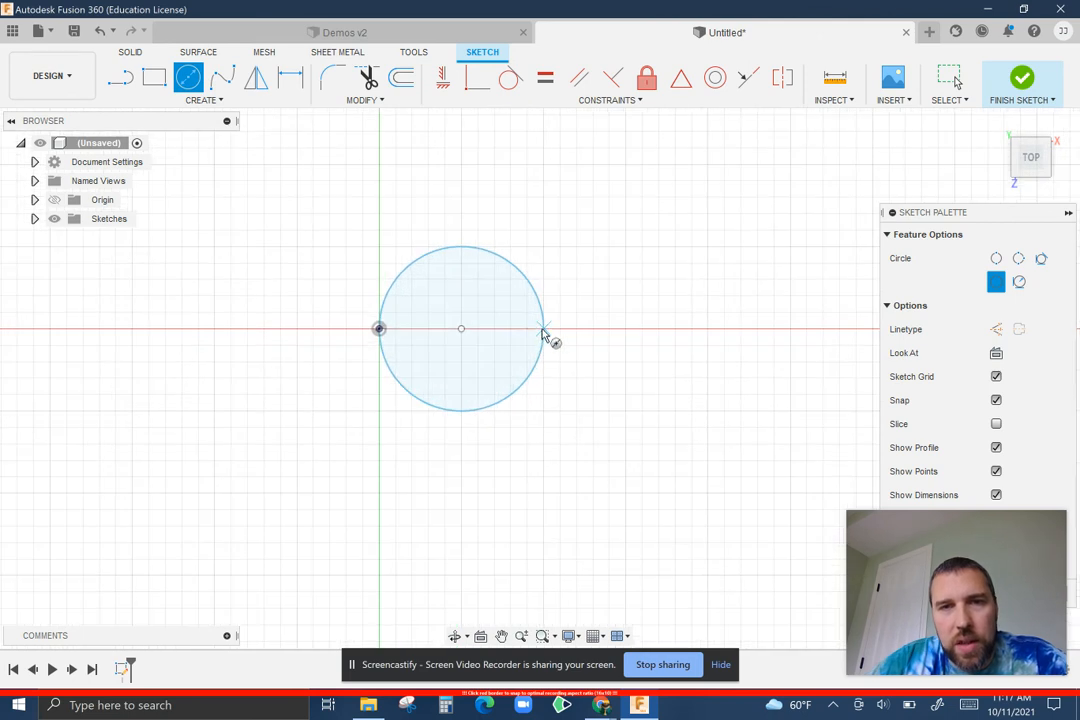
left_click(543, 330)
left_click(461, 329)
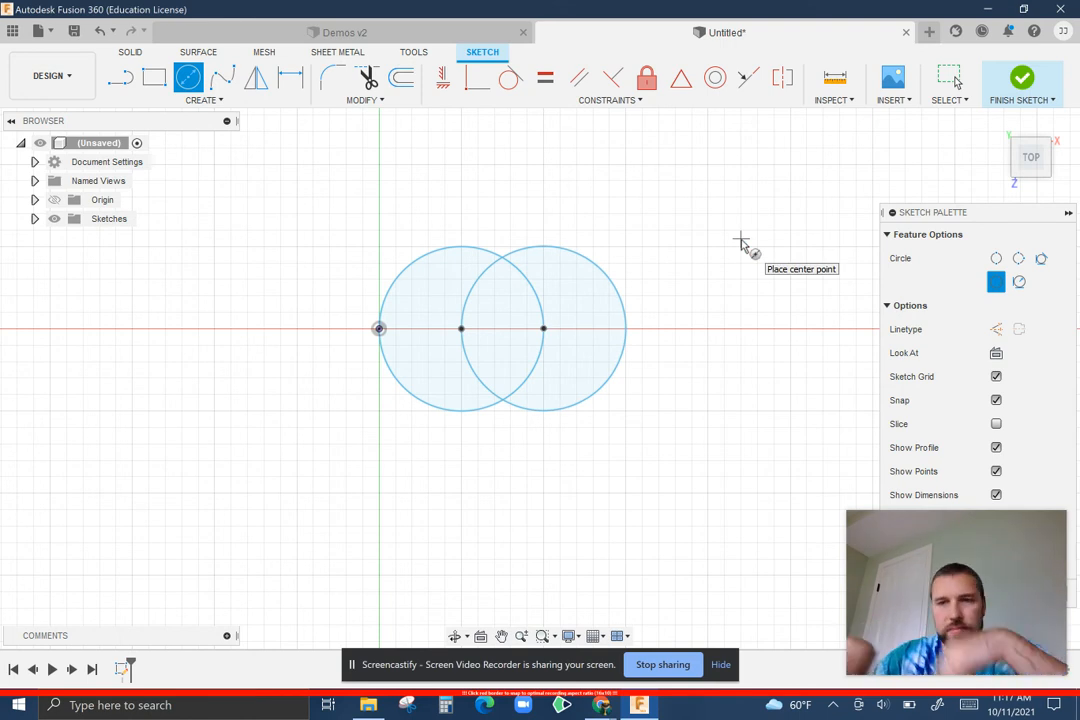
left_click(1020, 78)
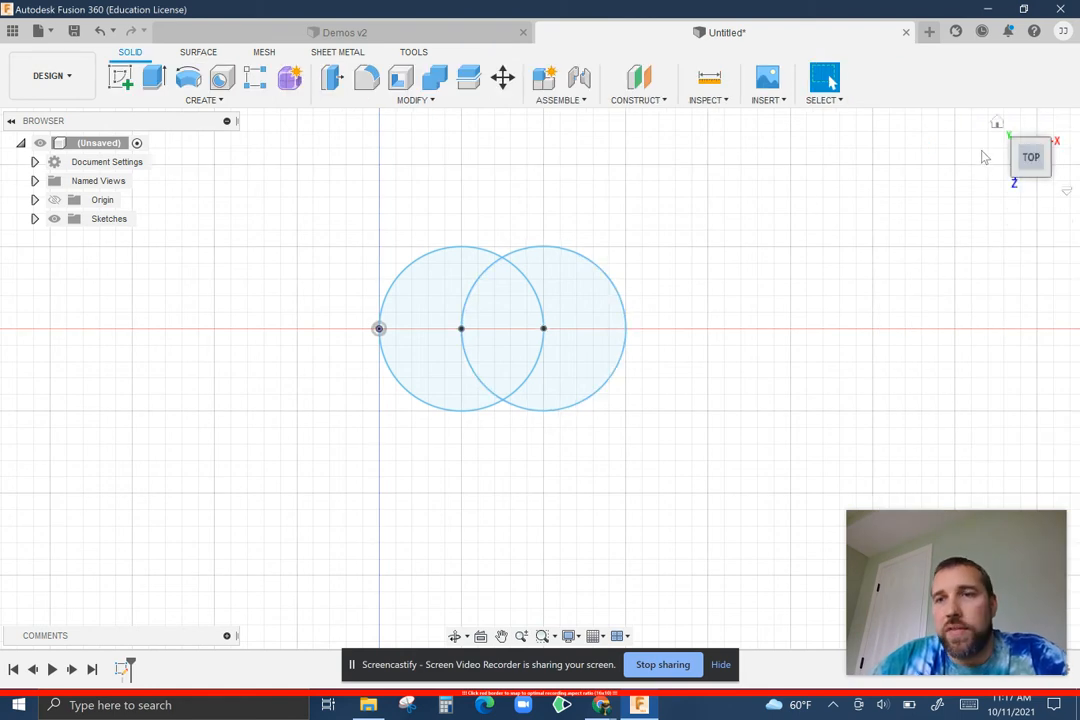
left_click(997, 124)
scroll(554, 330, "up", 5)
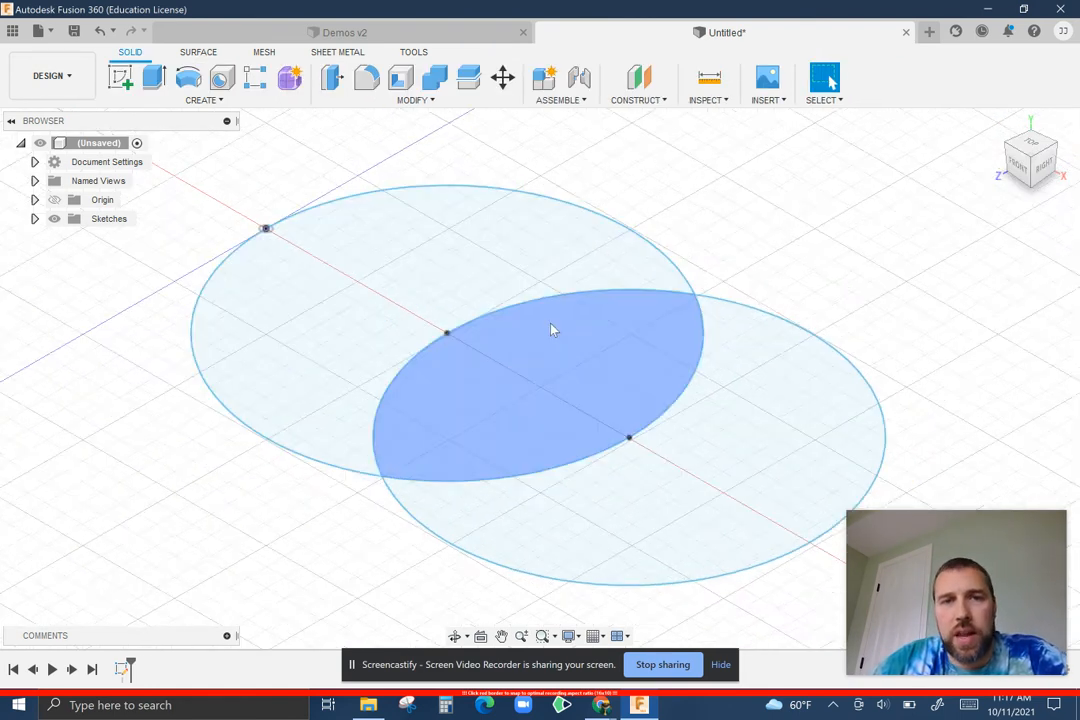
scroll(540, 344, "down", 10)
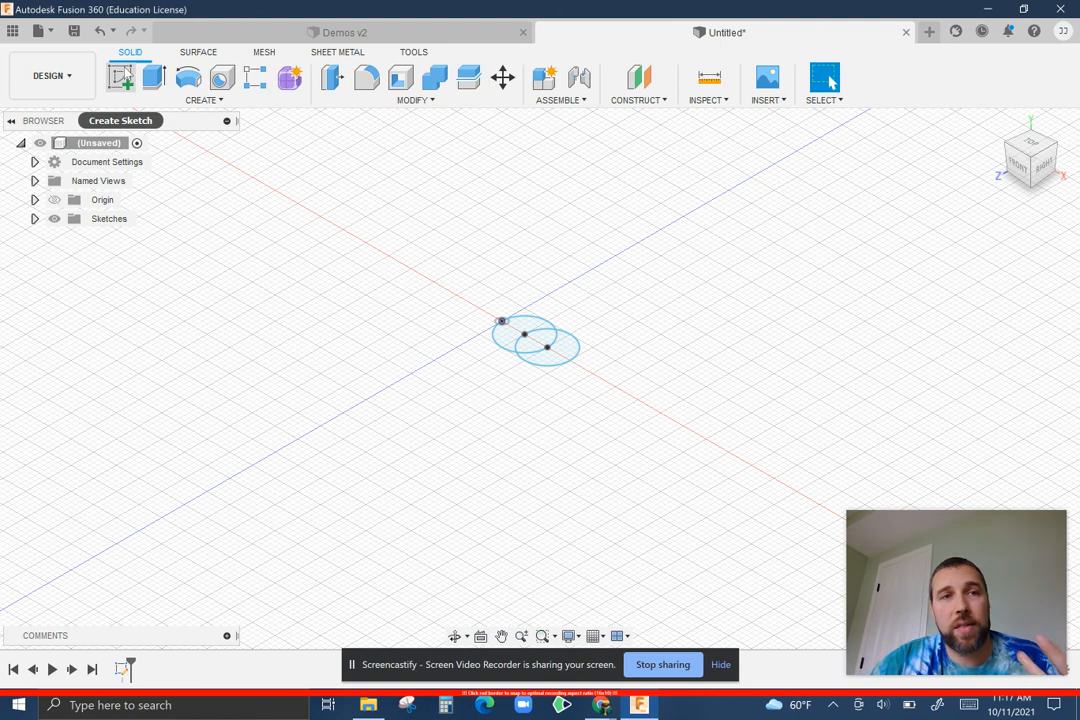
- Start a sketch on the front plane and draw two collinear vertical lines from the first circle's centre up to a height of about 25 mm
left_click(122, 79)
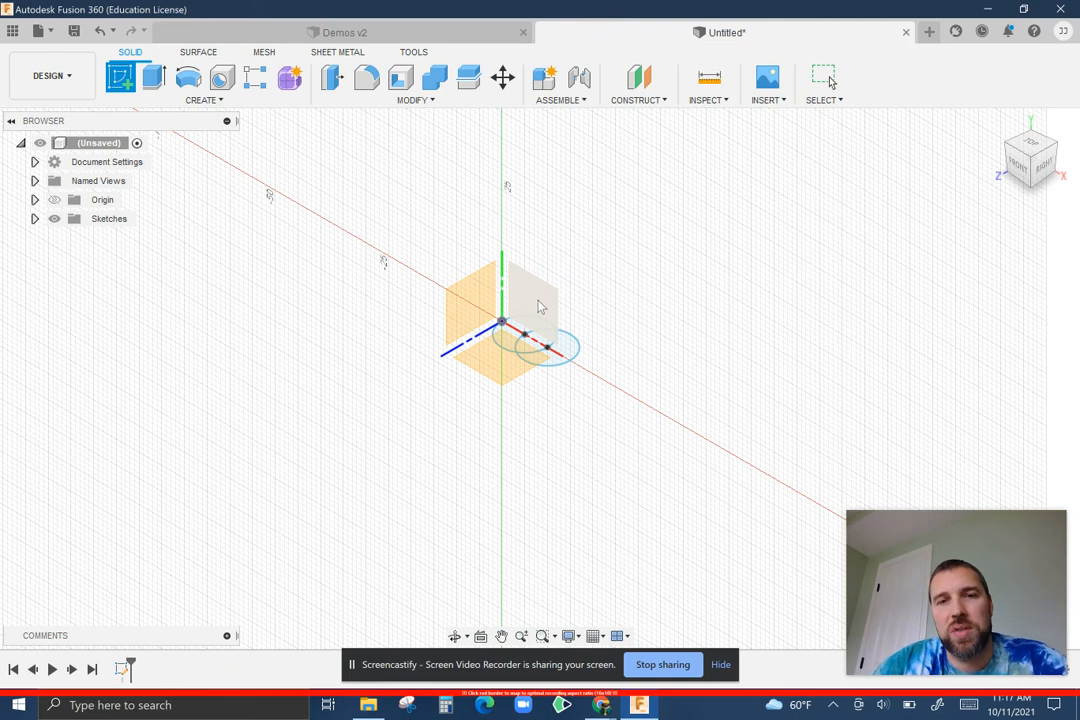
left_click(540, 307)
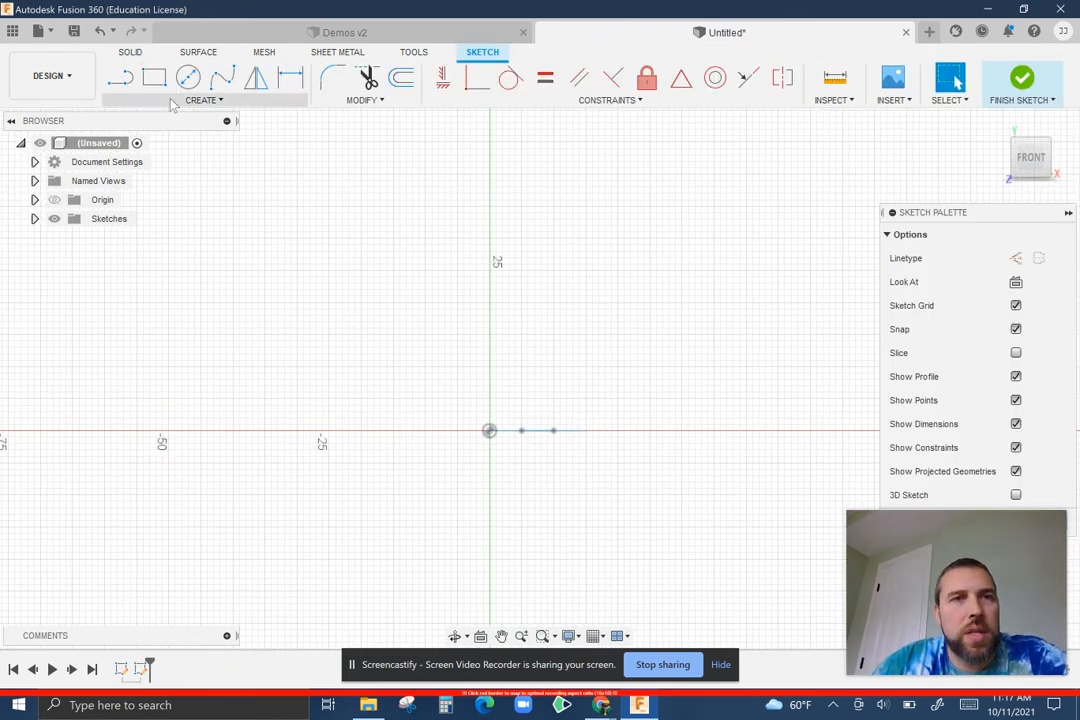
left_click(121, 79)
scroll(543, 456, "down", 2)
scroll(540, 455, "up", 4)
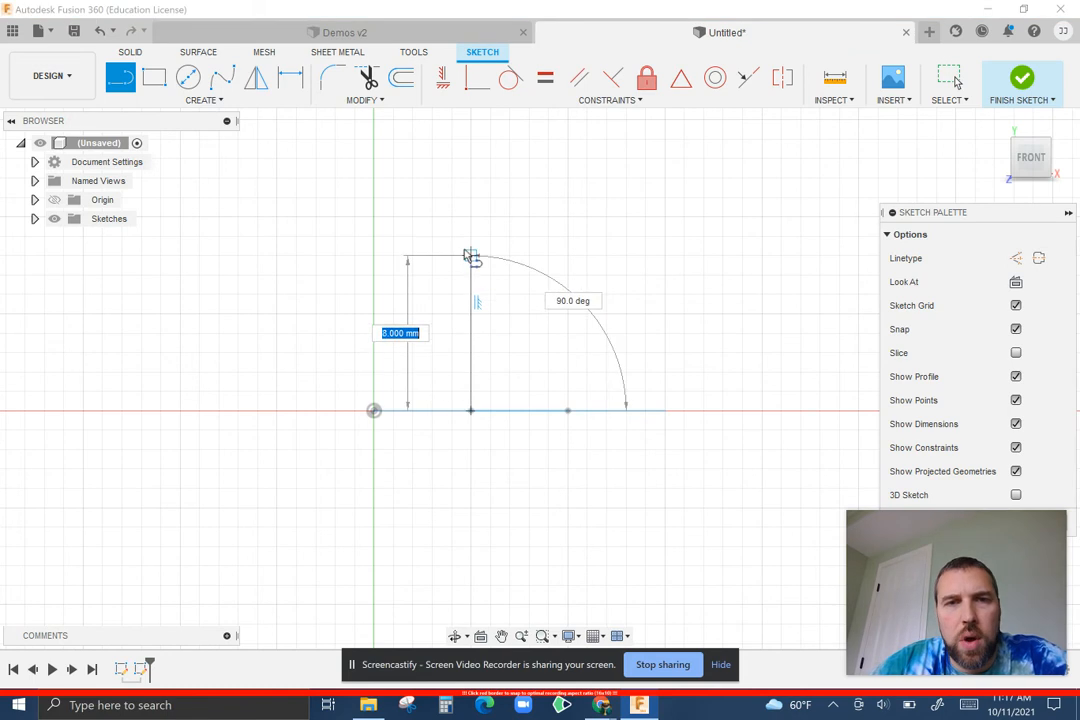
scroll(468, 232, "down", 3)
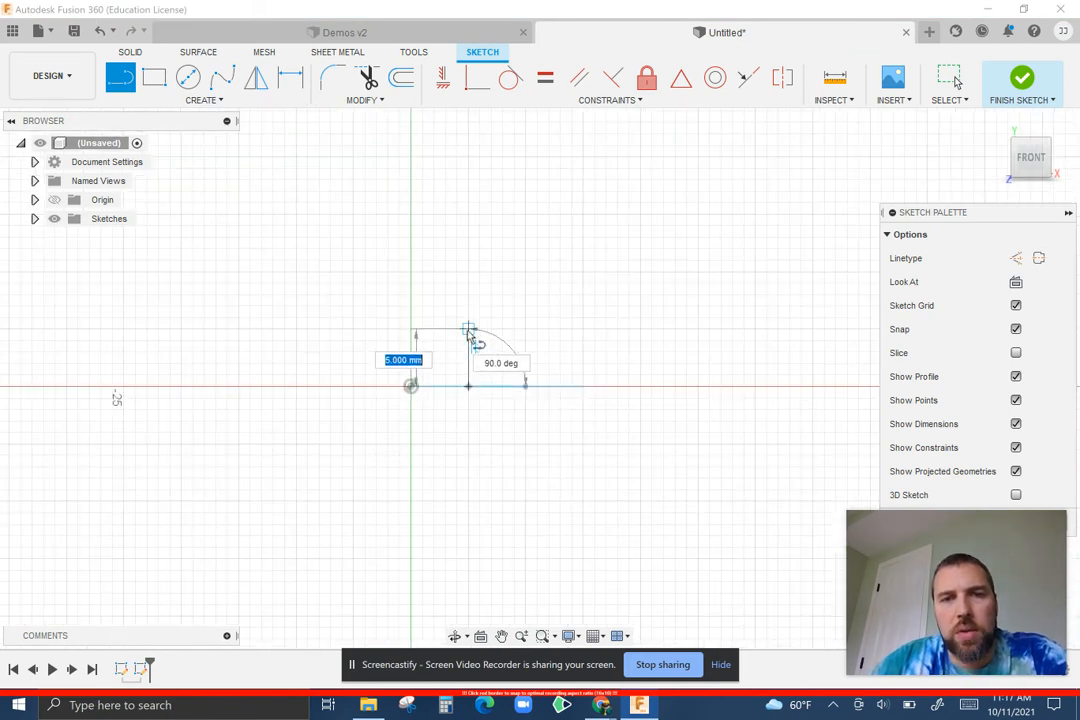
left_click(468, 273)
middle_click_drag(485, 235, 423, 340)
scroll(423, 340, "down", 5)
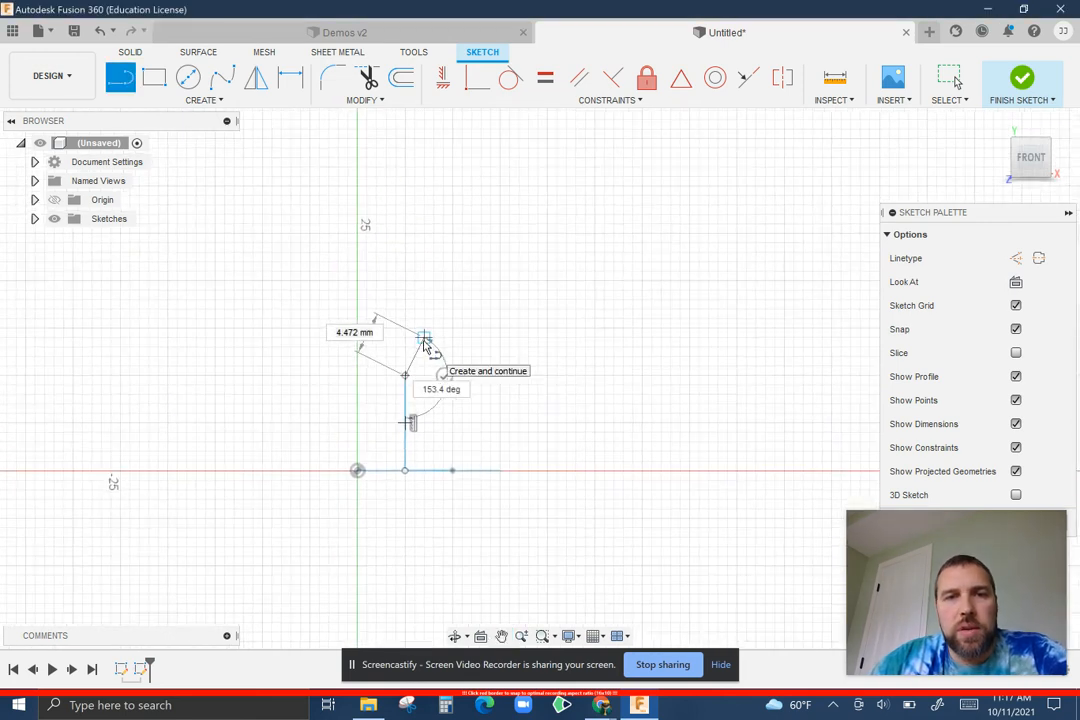
left_click(414, 280)
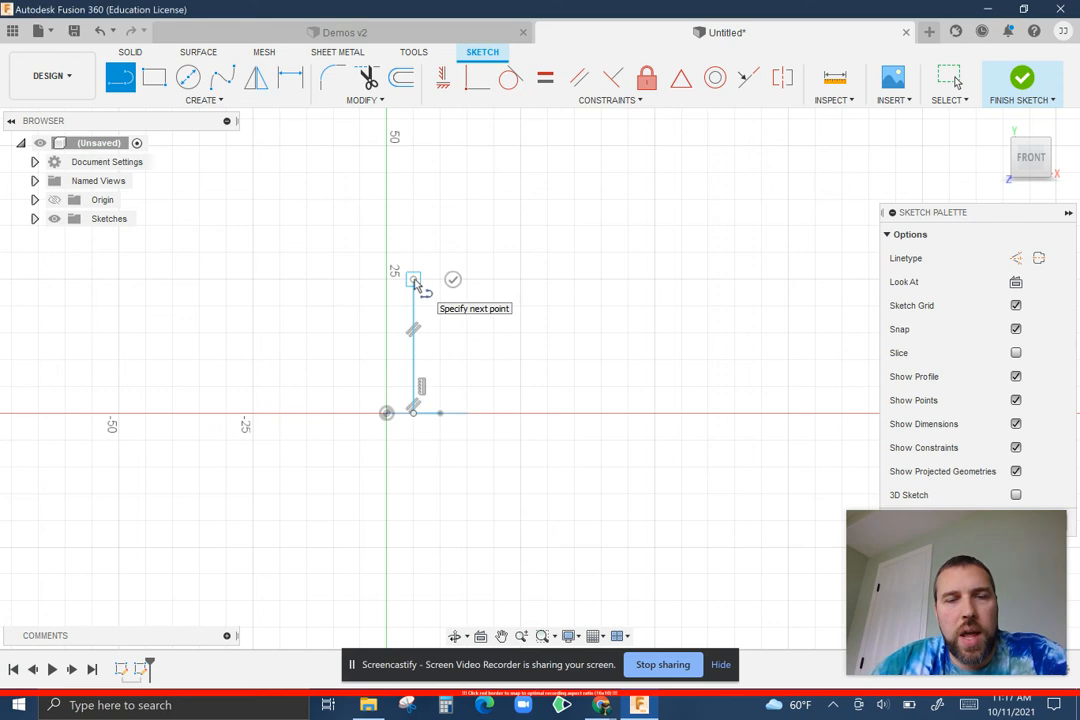
- Continue the path with a tangent arc from the vertical line's upper end and a 3-point arc curving over, tangent to it
left_click_drag(414, 281, 521, 148)
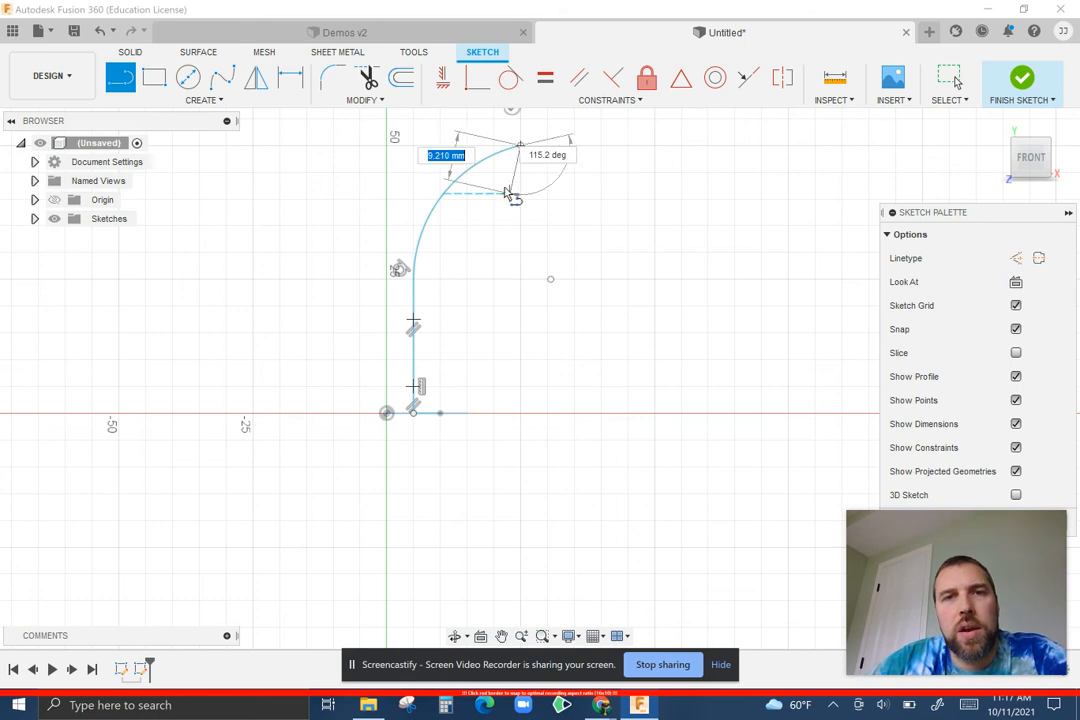
left_click(208, 100)
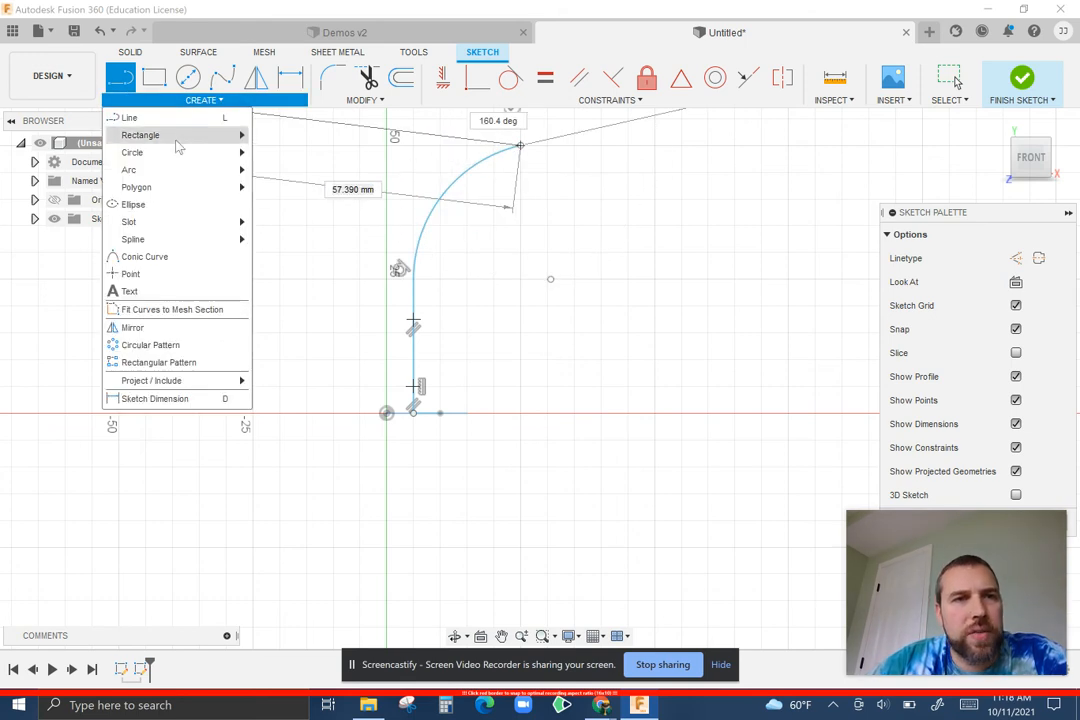
mouse_move(215, 176)
left_click(287, 170)
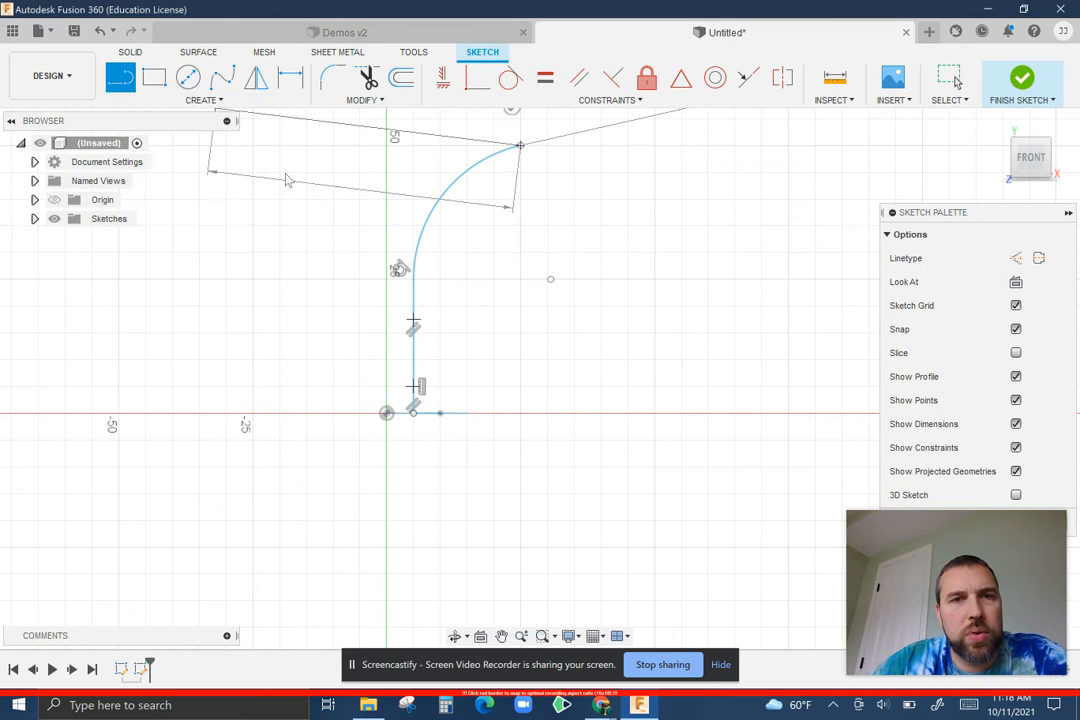
left_click(520, 146)
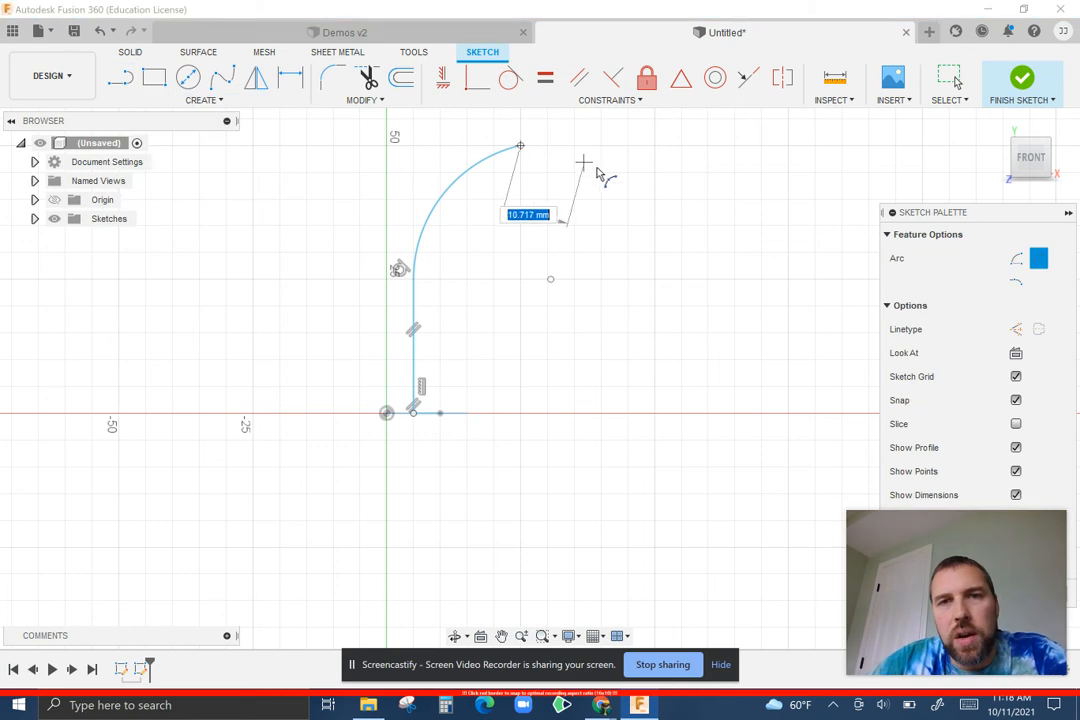
left_click(655, 175)
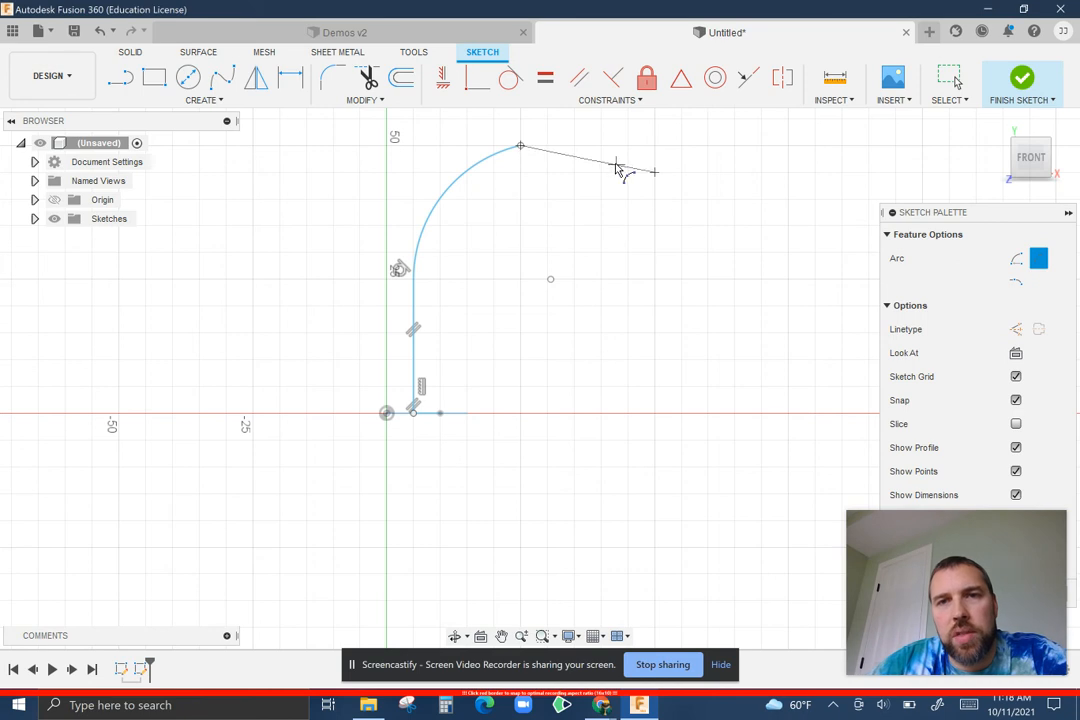
left_click(605, 157)
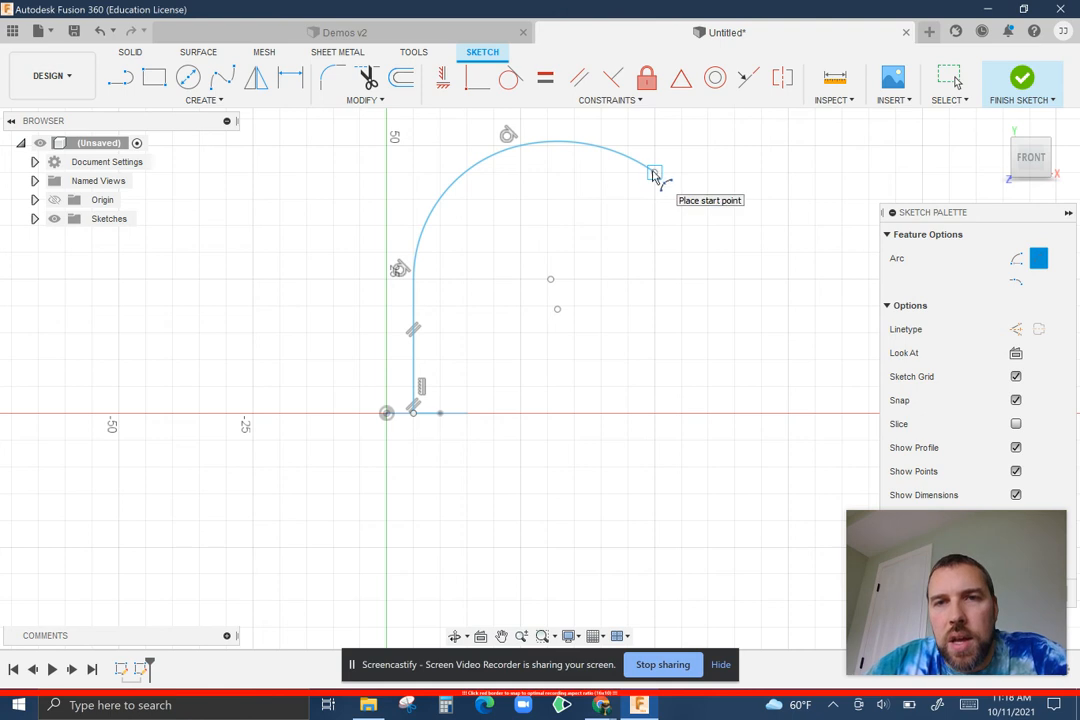
- Extend the path with a downward-sloping line tangent to the upper arc and a tangent arc curving back below the X axis
left_click(121, 80)
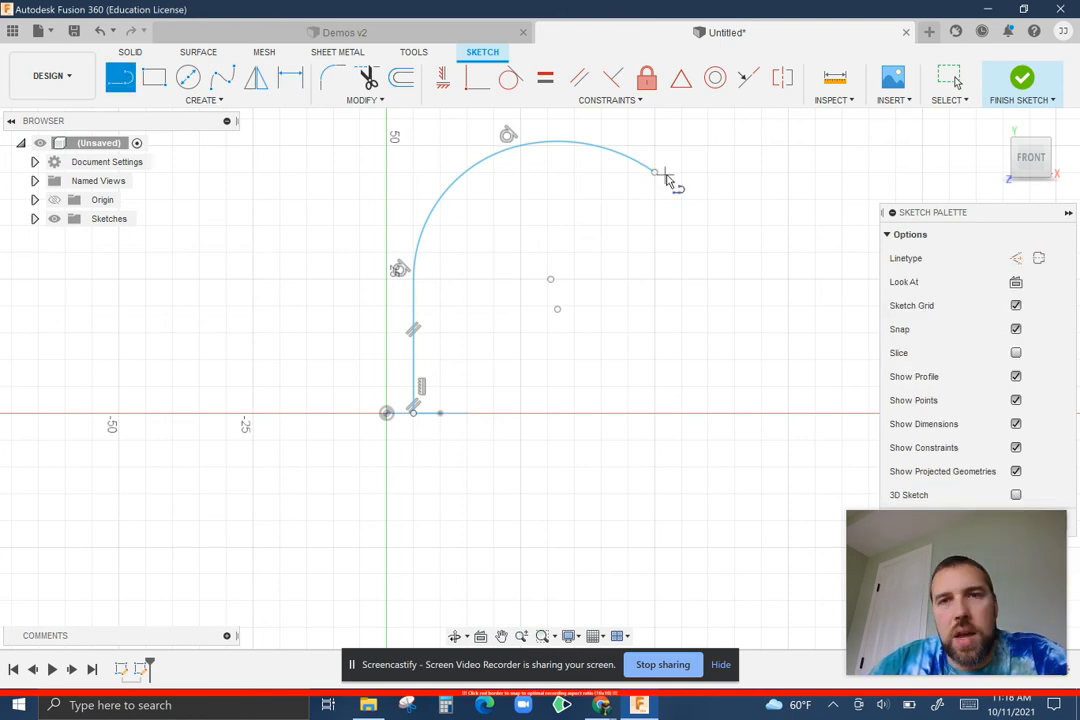
left_click(655, 175)
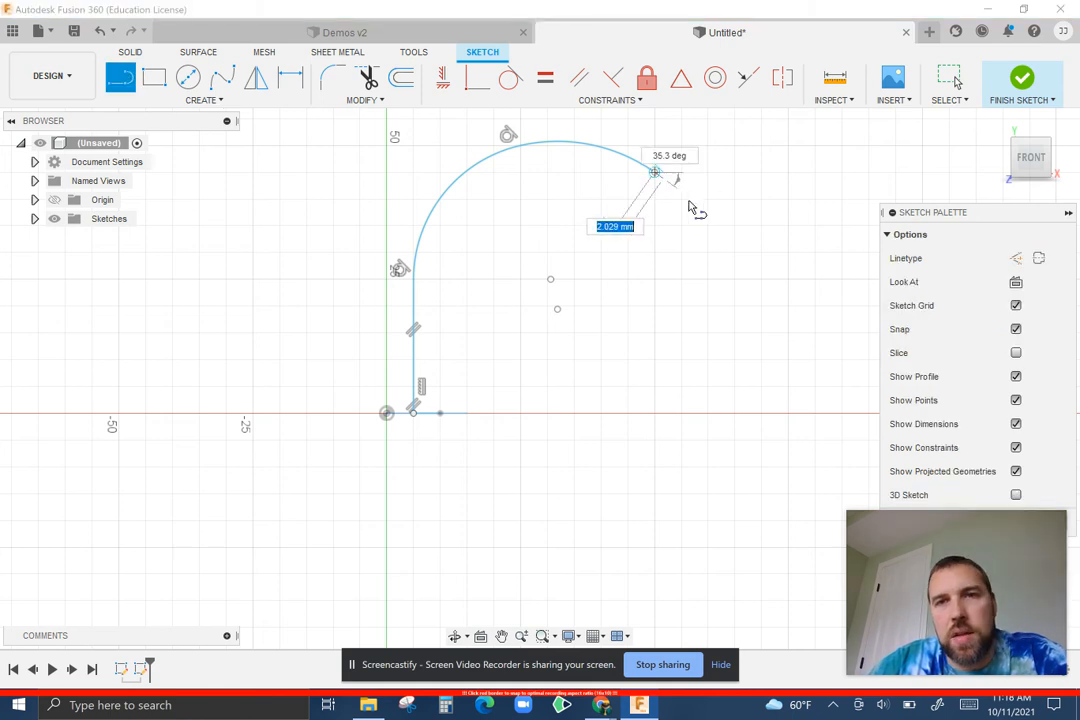
left_click(808, 280)
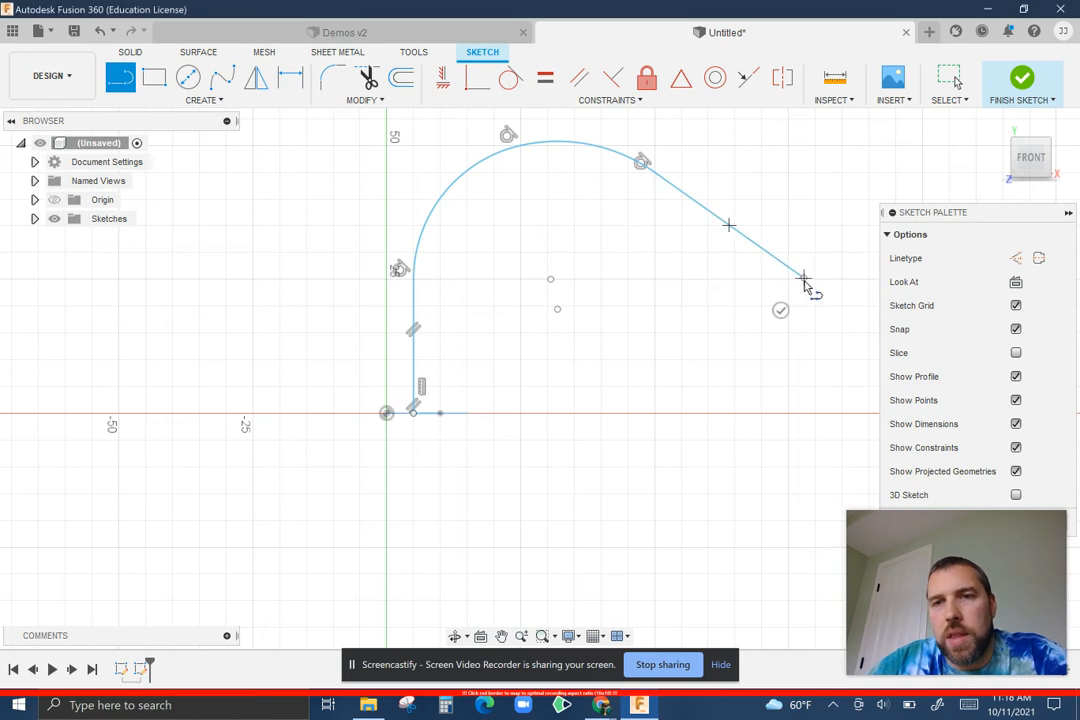
left_click_drag(804, 279, 813, 450)
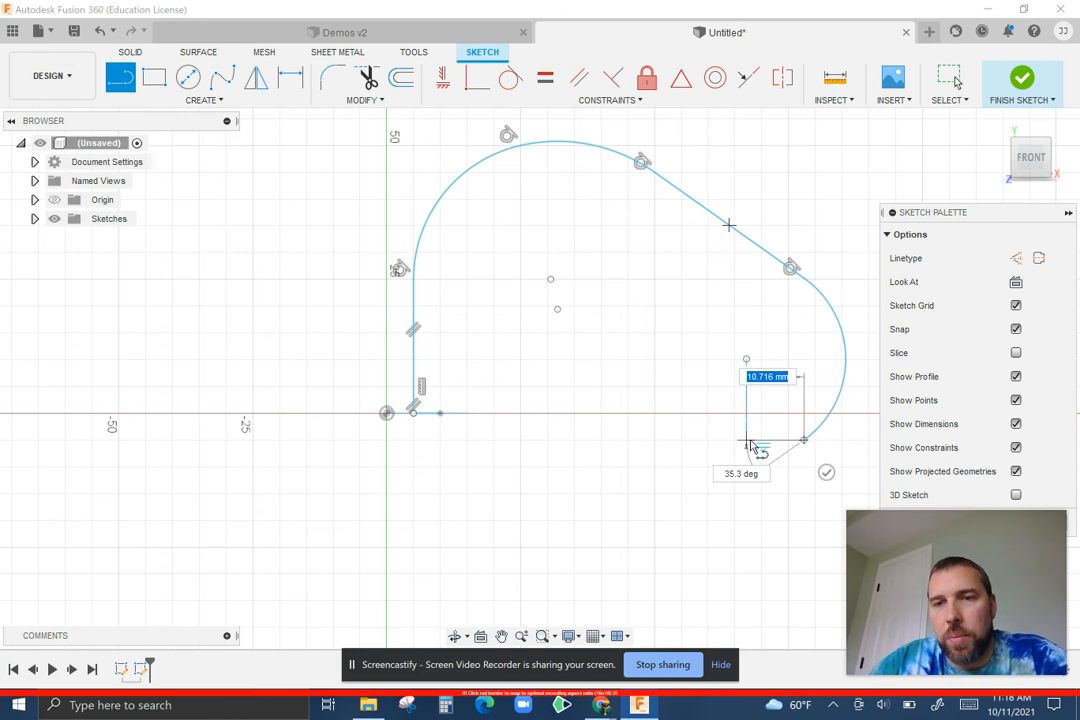
left_click(200, 100)
mouse_move(210, 170)
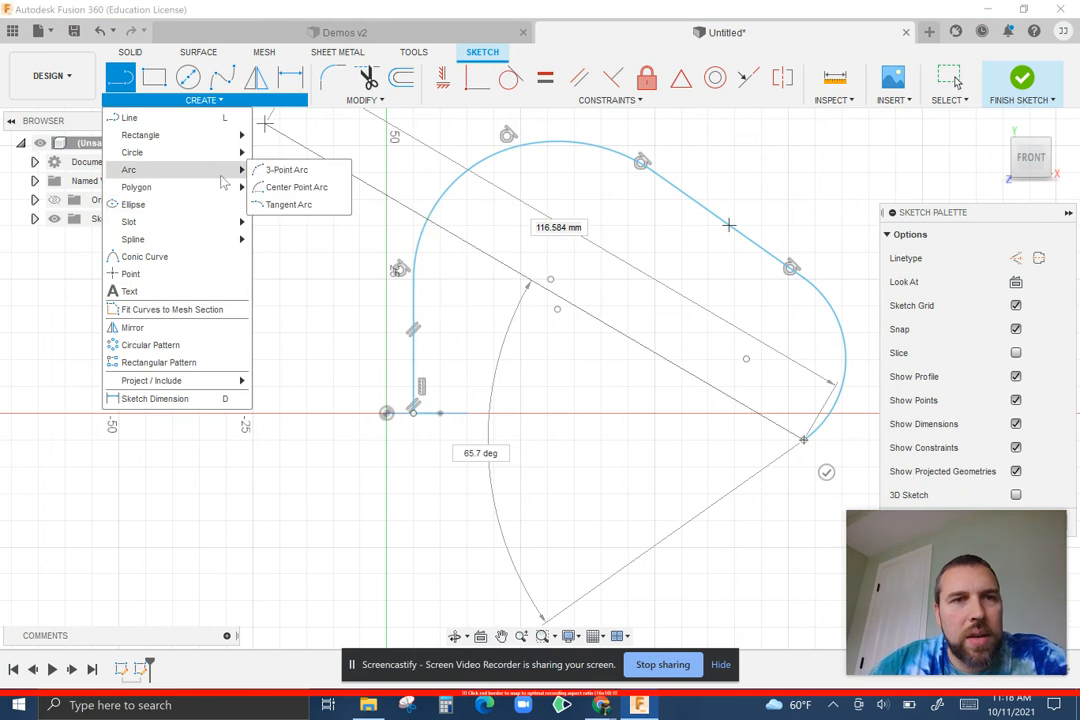
left_click(290, 188)
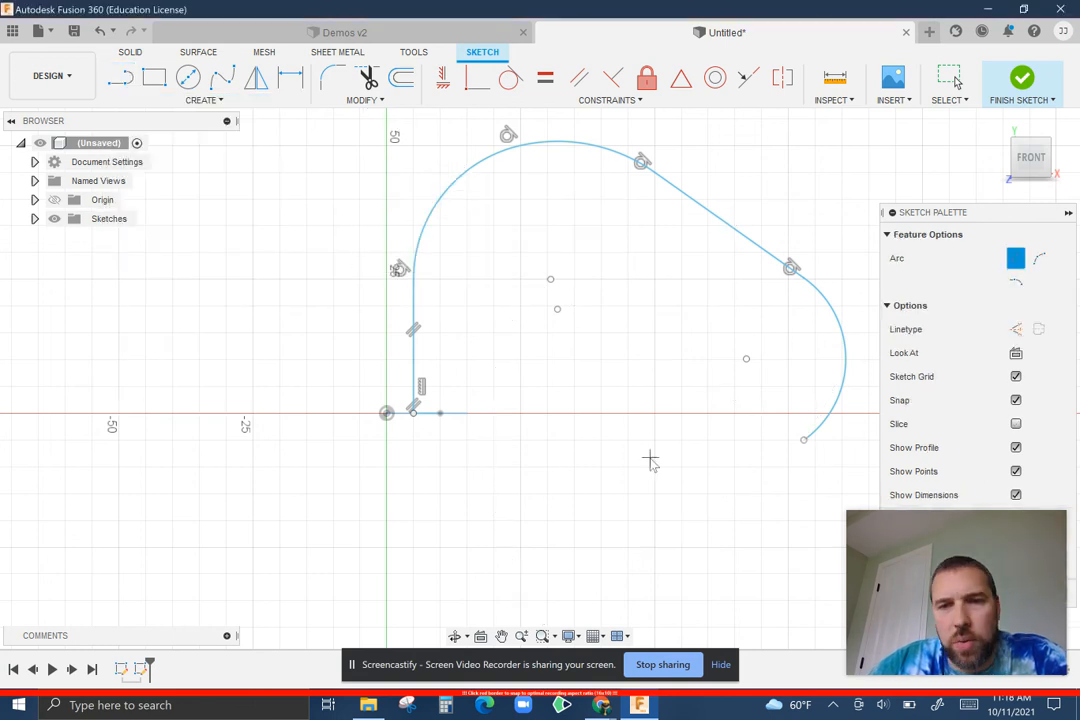
left_click(803, 441)
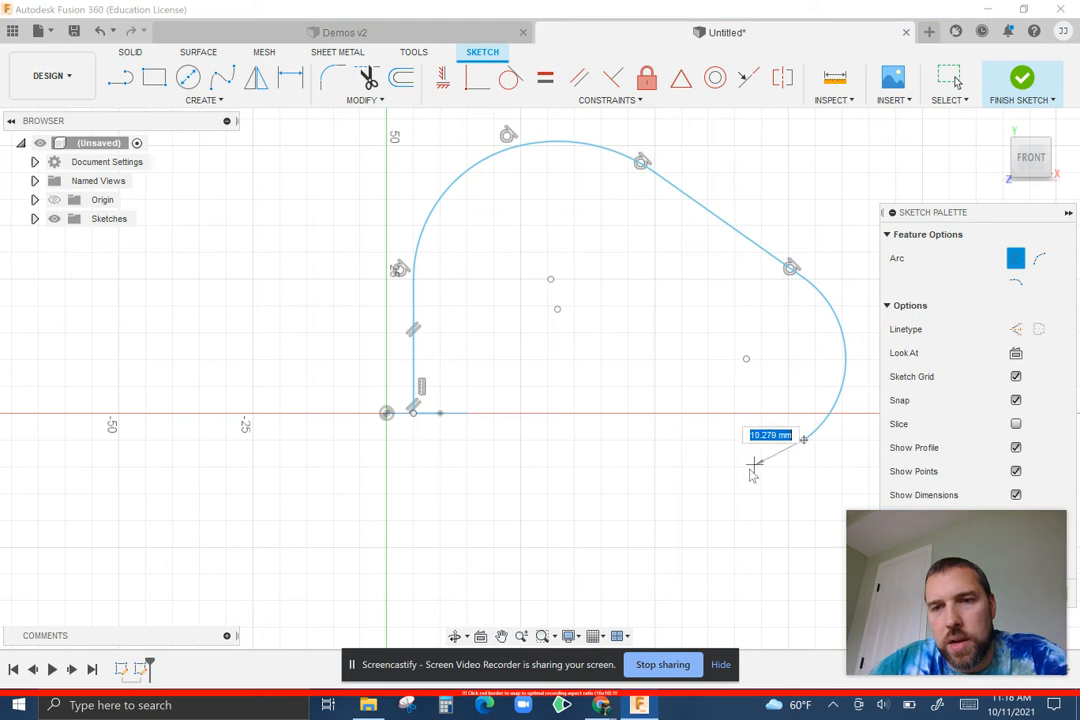
left_click(707, 520)
key("Escape")
- Extend the path from its open end with two tangent arcs curling inward and back above the X axis, and finish the sketch
key("l")
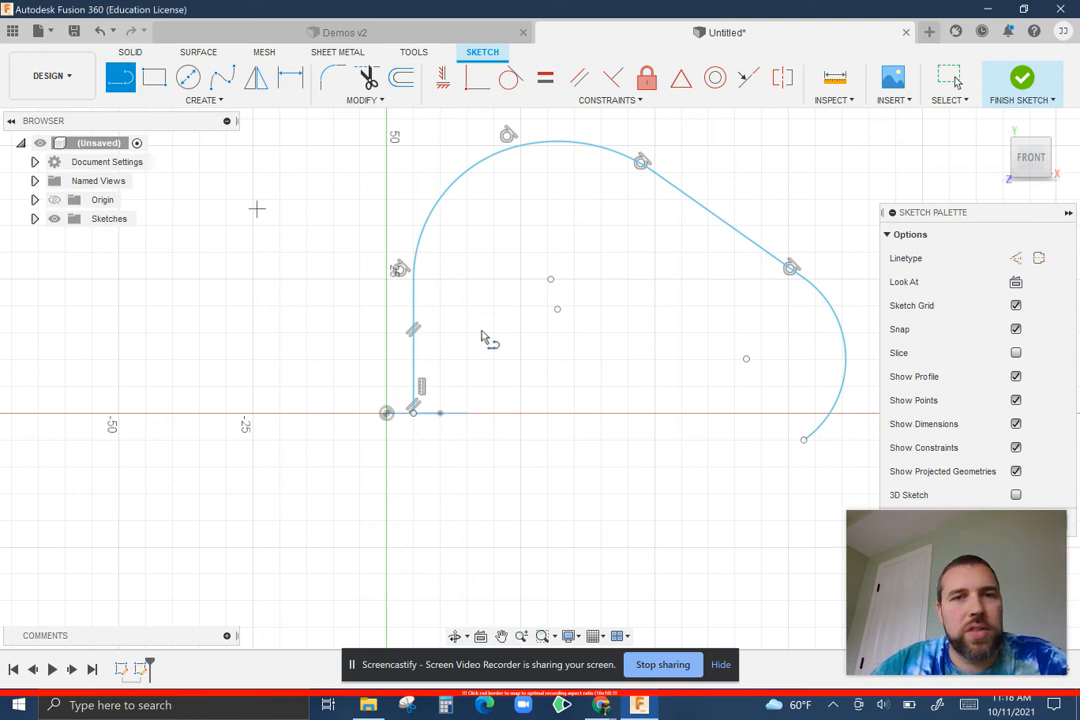
left_click(805, 440)
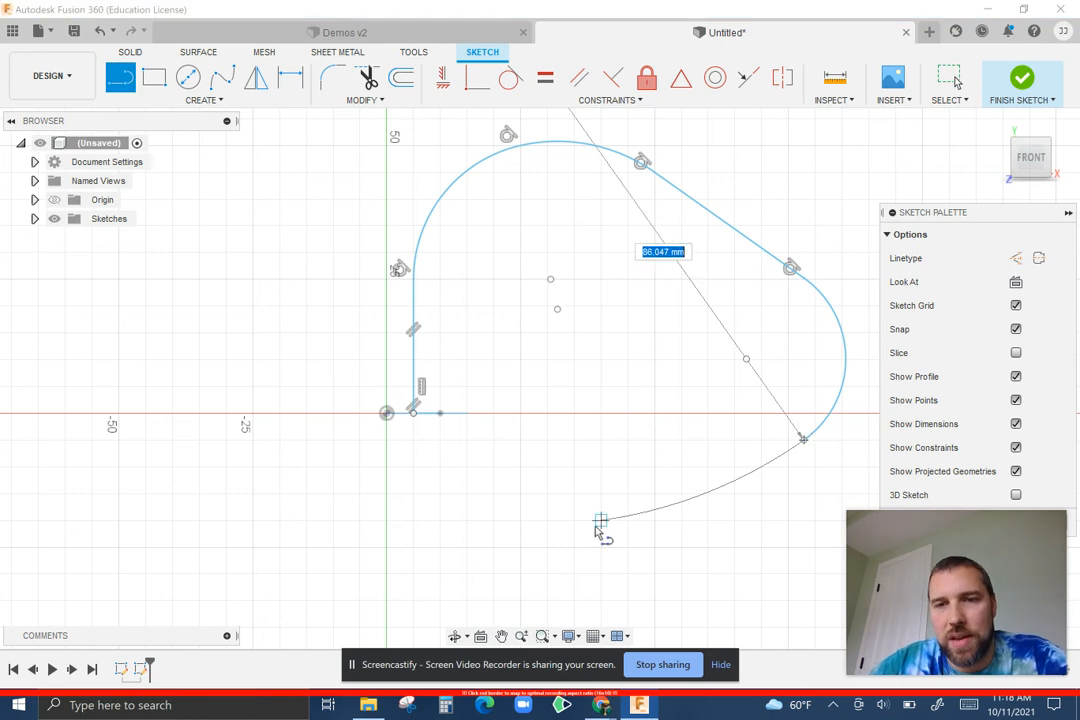
left_click_drag(689, 511, 592, 298)
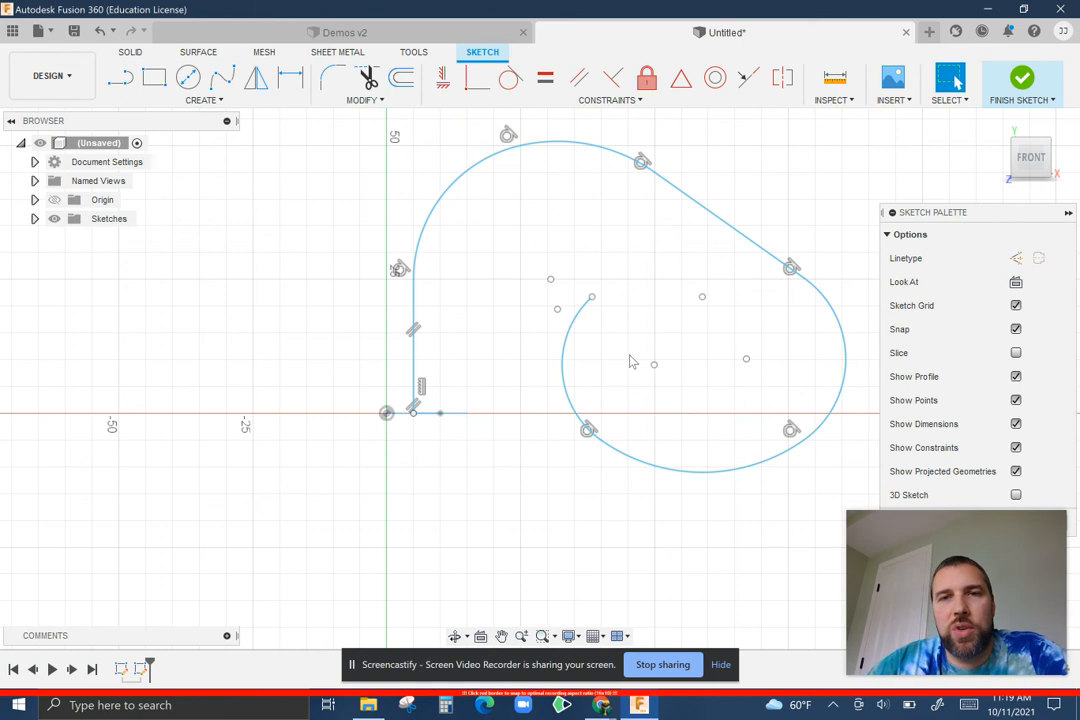
left_click(1016, 100)
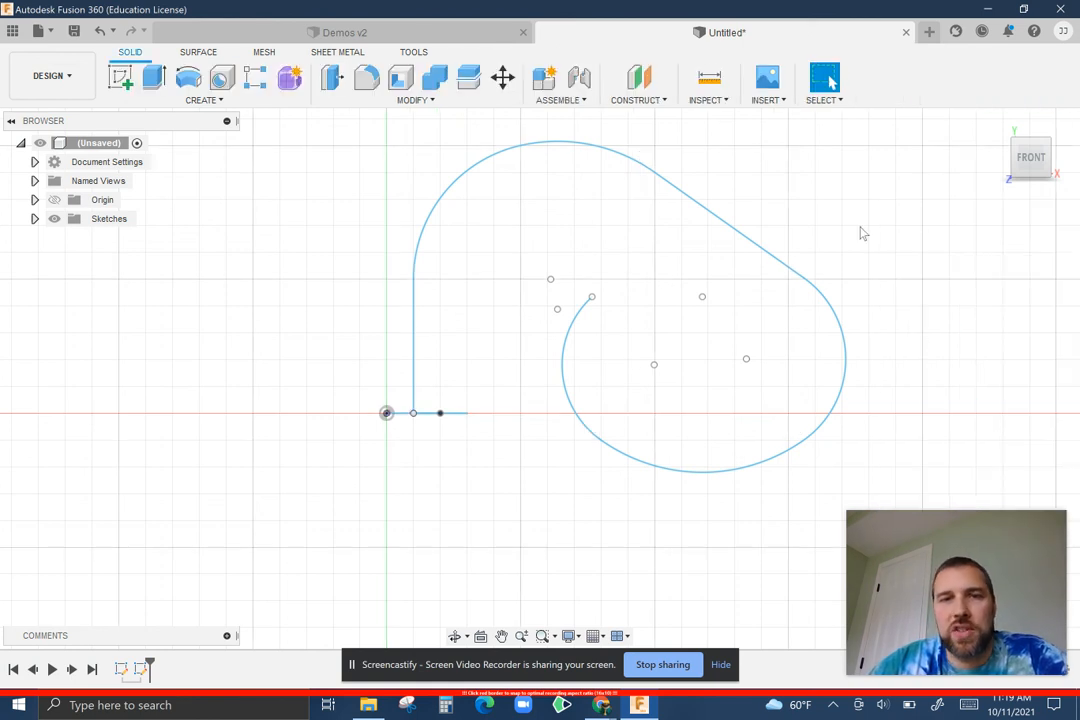
- Set up a single-path sweep with all three regions of the overlapping circles as the profile and the connected curved chain as the path
left_click(1041, 148)
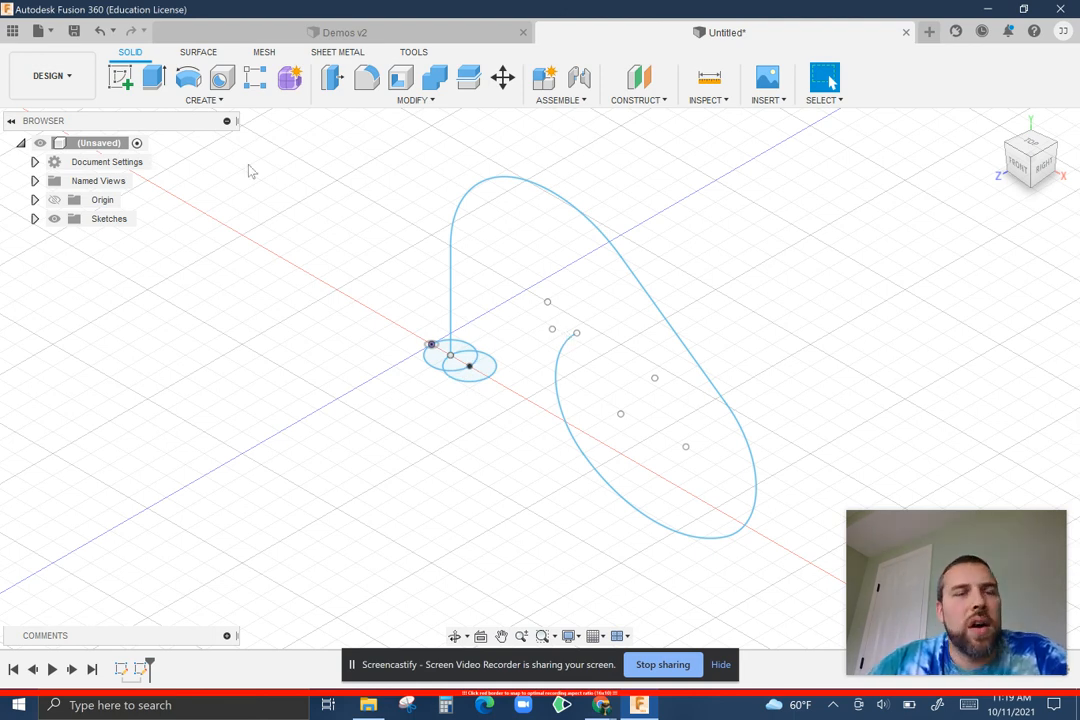
left_click(205, 101)
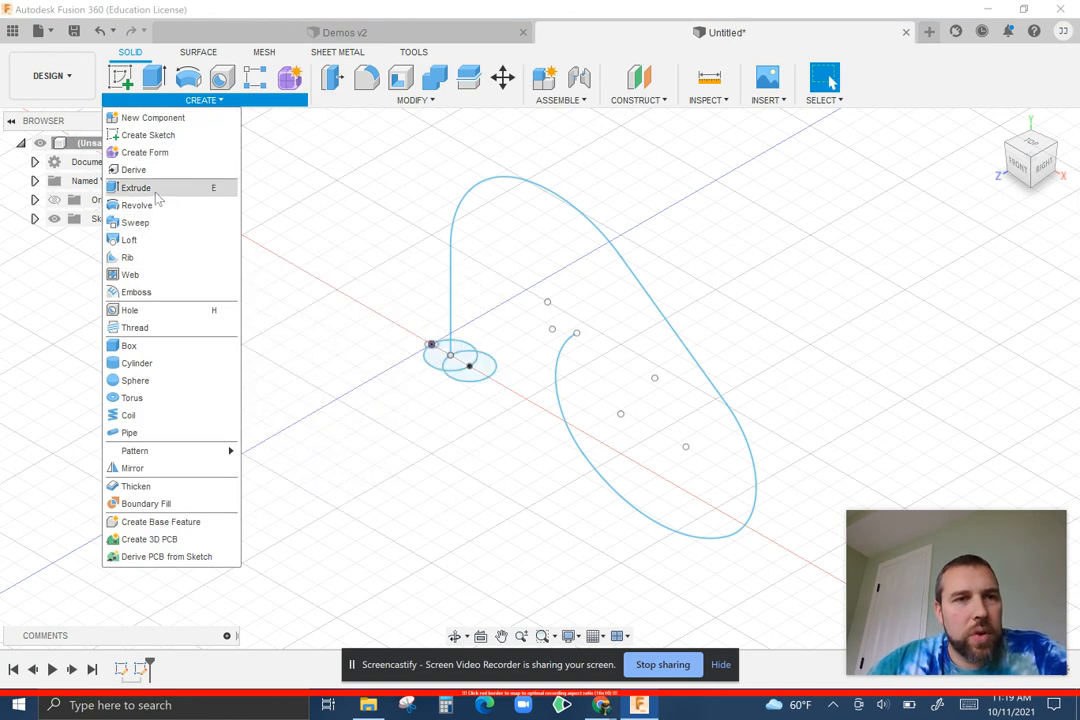
left_click(140, 223)
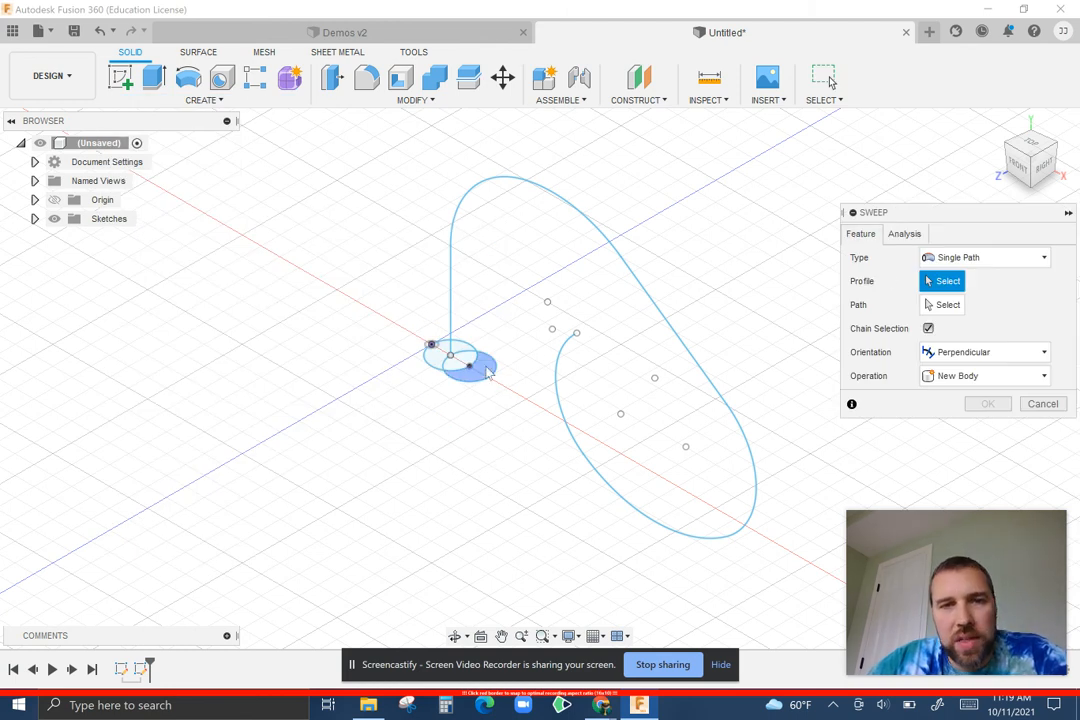
left_click(465, 367)
left_click(445, 352)
left_click(466, 350)
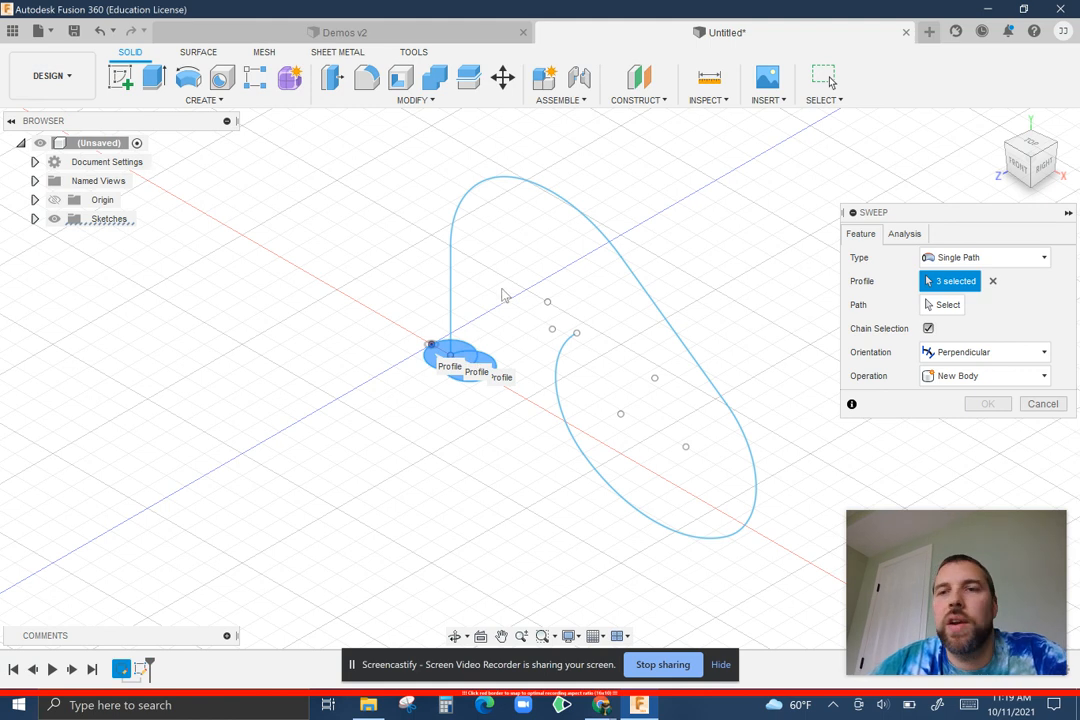
left_click(945, 305)
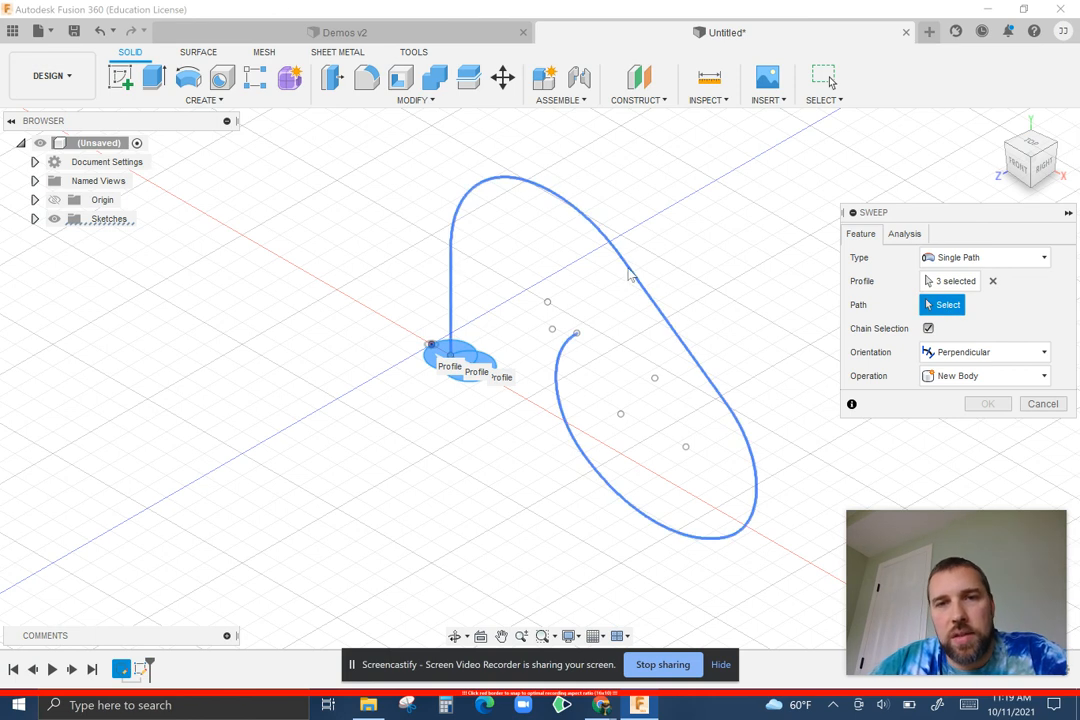
left_click(630, 276)
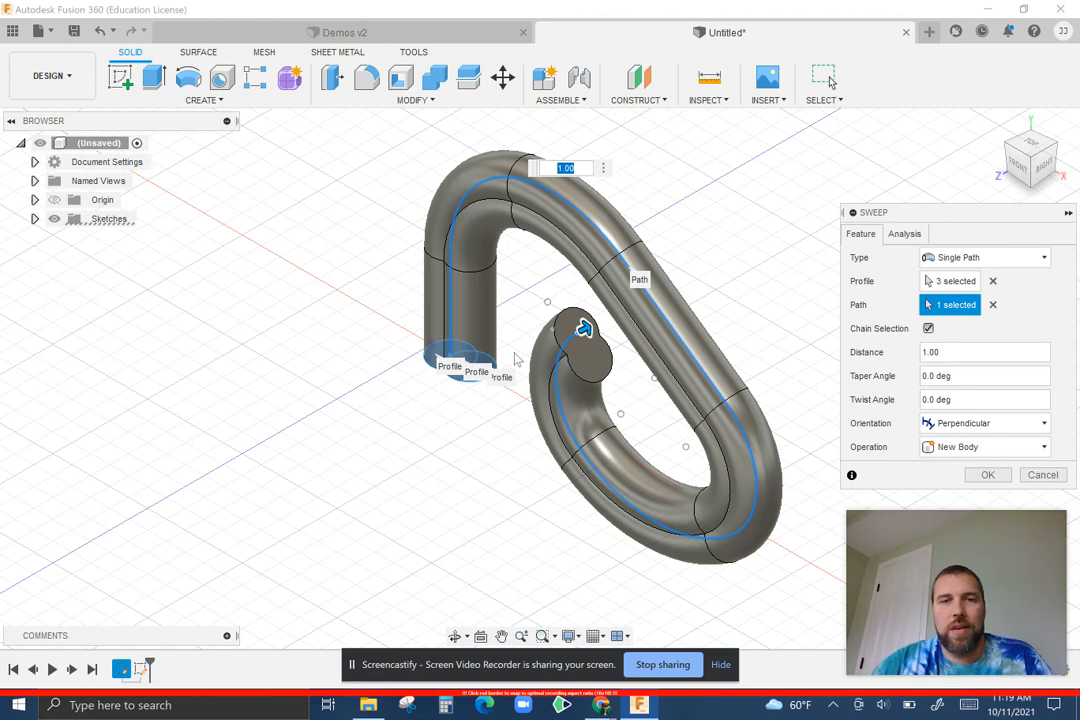
- Try shortening the sweep by pulling its end back along the path, and return its distance to 1.00
mouse_move(503, 360)
middle_mouse_down("shift")
mouse_move(535, 337)
mouse_move(540, 284)
mouse_move(579, 309)
mouse_move(525, 346)
mouse_move(499, 342)
mouse_move(514, 339)
middle_mouse_up("shift")
left_click_drag(573, 343, 546, 382)
left_click_drag(586, 472, 592, 320)
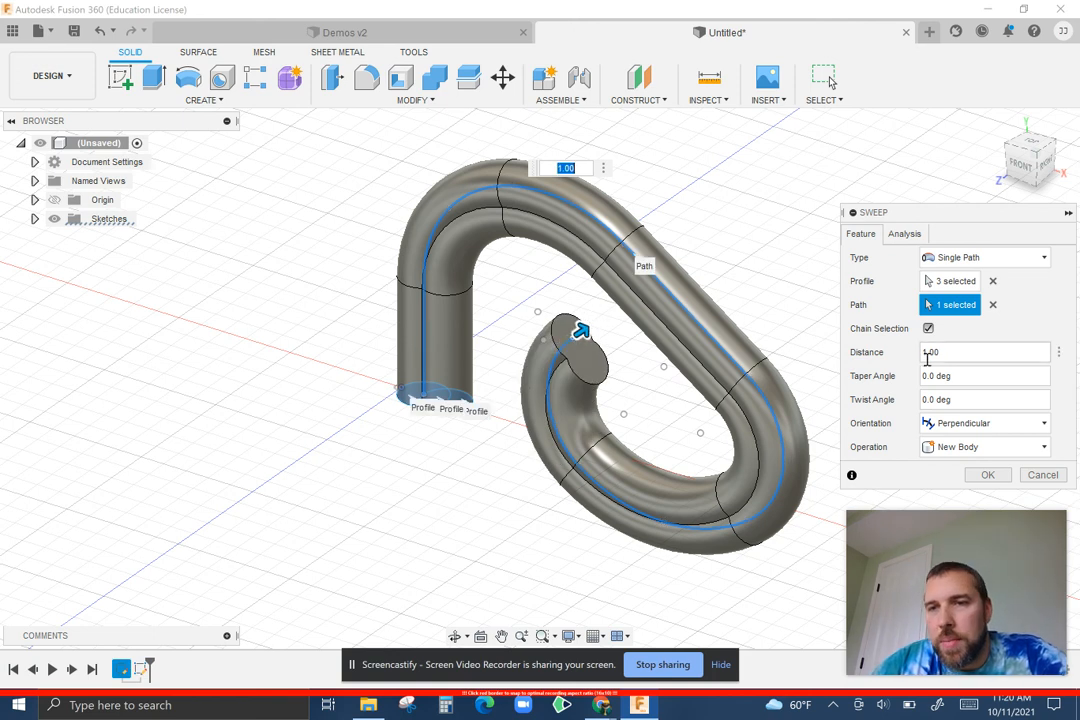
- Open the sweep's taper angle for editing
left_click(926, 378)
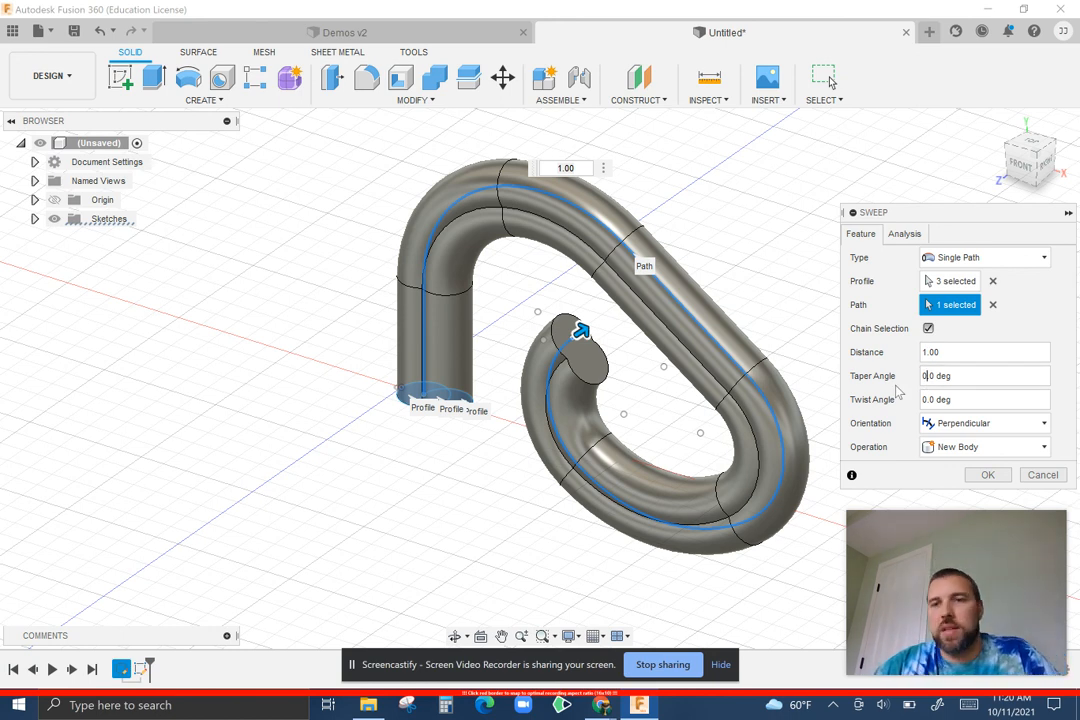